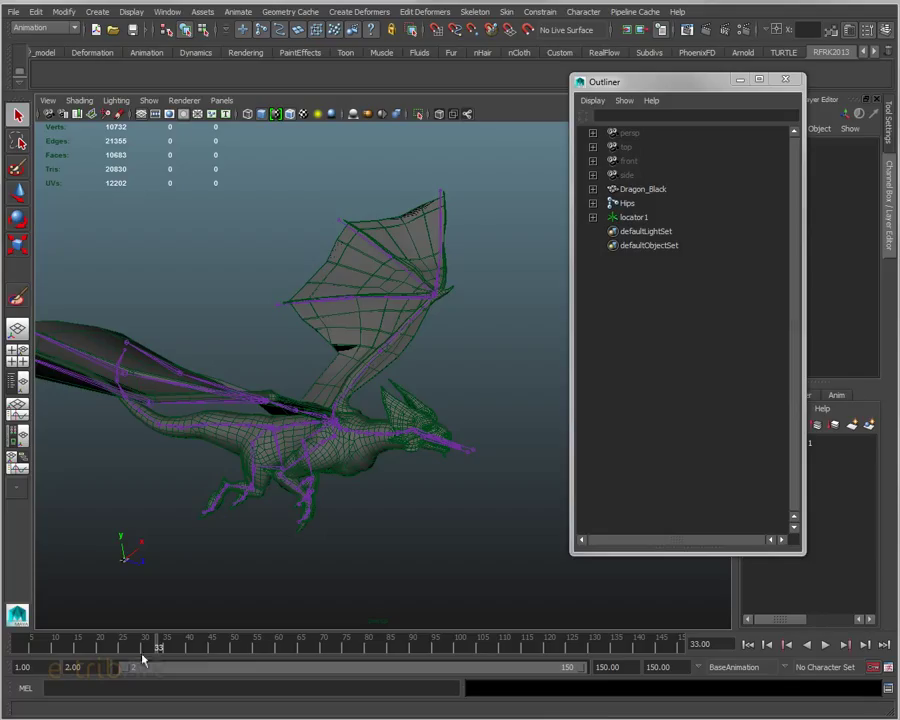
# - Play the dragon's flight animation and scrub the timeline to about frame 45, then back to the start
pyautogui.keyDown('alt'); pyautogui.moveTo(263, 519); pyautogui.dragTo(290, 522); pyautogui.keyUp('alt')
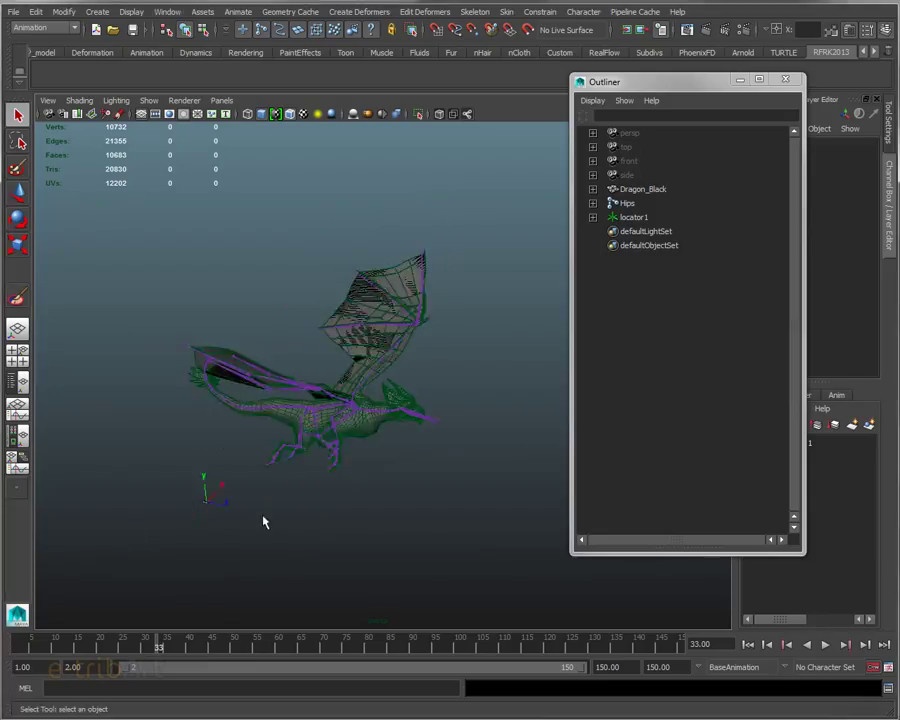
pyautogui.keyDown('alt'); pyautogui.moveTo(290, 522); pyautogui.dragTo(89, 536, button='middle'); pyautogui.keyUp('alt')
pyautogui.scroll(-3, 194, 527)
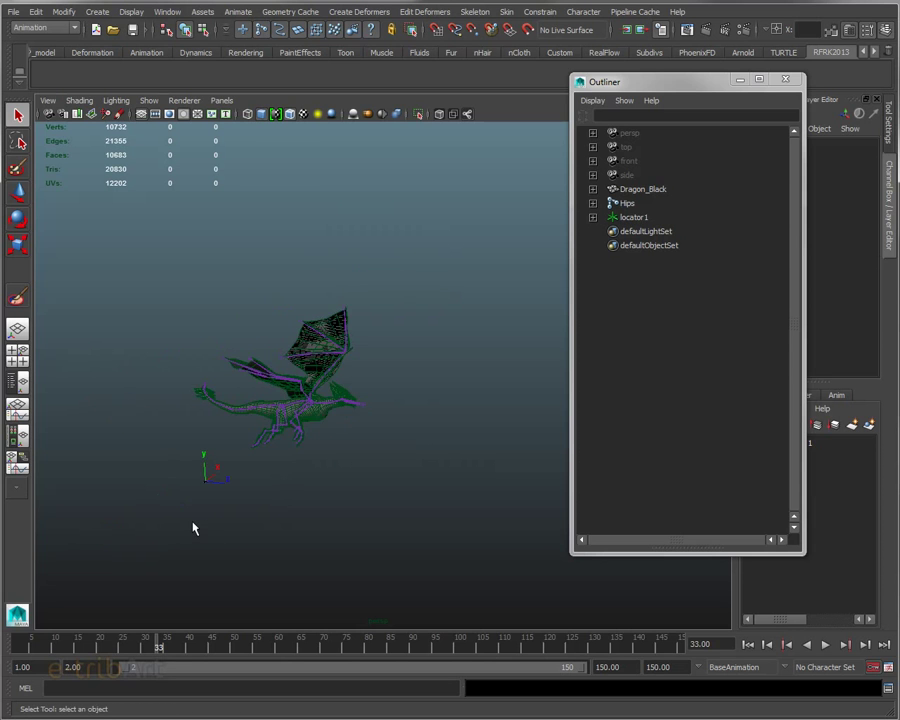
pyautogui.hotkey('alt', 'v')
pyautogui.moveTo(24, 640); pyautogui.dragTo(218, 657)
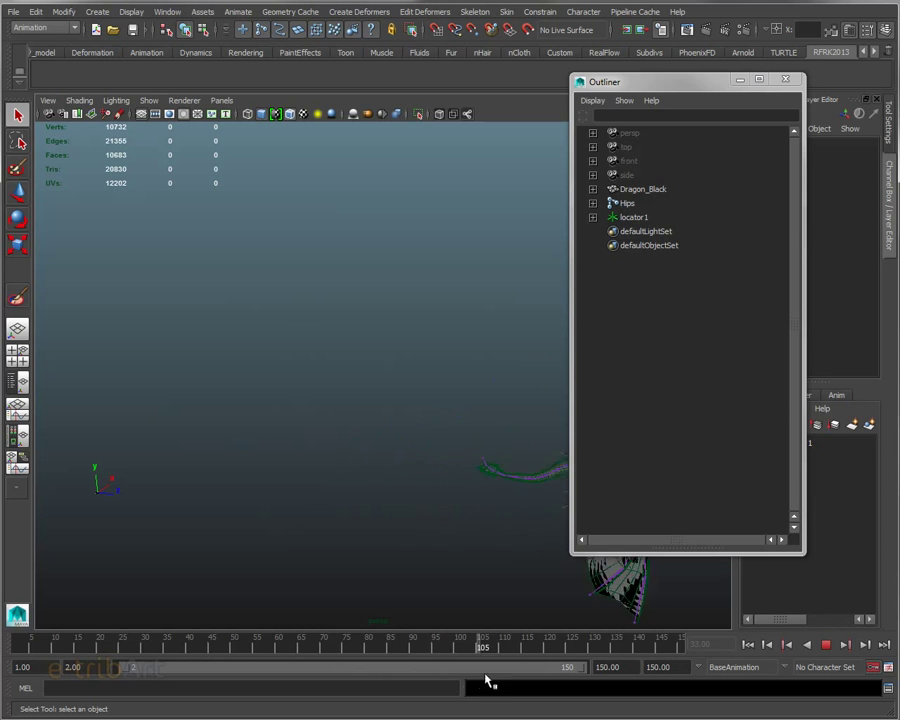
pyautogui.moveTo(367, 675); pyautogui.dragTo(18, 665)
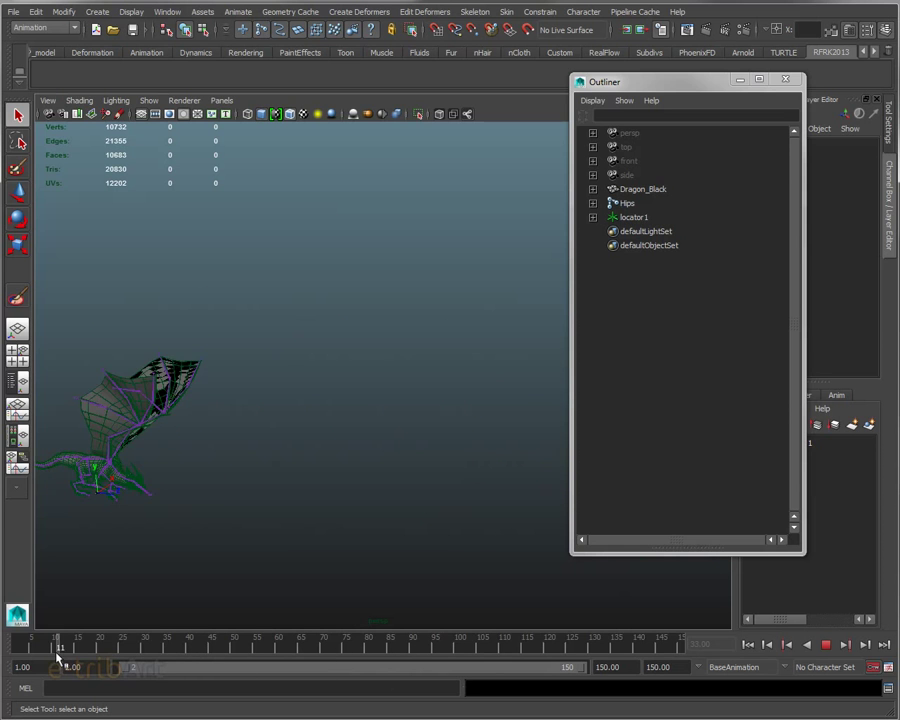
pyautogui.moveTo(18, 663)
pyautogui.mouseDown()
pyautogui.moveTo(552, 664)
pyautogui.moveTo(18, 665)
pyautogui.mouseUp()
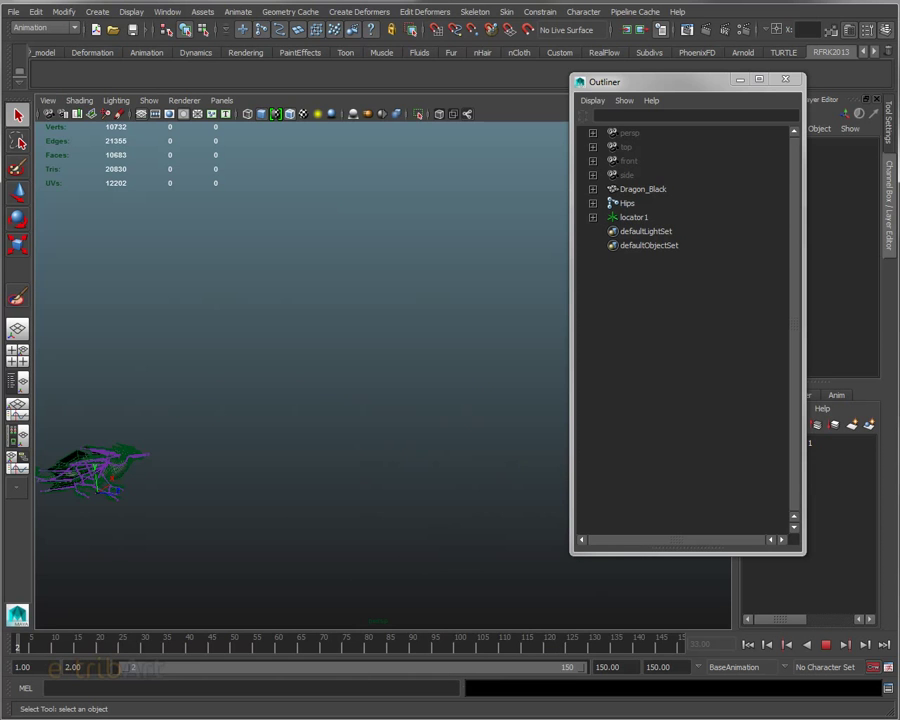
# - Pan, orbit and zoom around the dragon to inspect it from the side and up close
pyautogui.keyDown('alt'); pyautogui.moveTo(128, 559); pyautogui.dragTo(235, 512, button='middle'); pyautogui.keyUp('alt')
pyautogui.keyDown('alt'); pyautogui.moveTo(235, 512); pyautogui.dragTo(206, 527); pyautogui.keyUp('alt')
pyautogui.keyDown('alt'); pyautogui.moveTo(220, 516); pyautogui.dragTo(404, 589, button='middle'); pyautogui.keyUp('alt')
pyautogui.moveTo(404, 589)
pyautogui.keyDown('alt'); pyautogui.mouseDown()
pyautogui.moveTo(350, 528)
pyautogui.moveTo(352, 514)
pyautogui.mouseUp(); pyautogui.keyUp('alt')
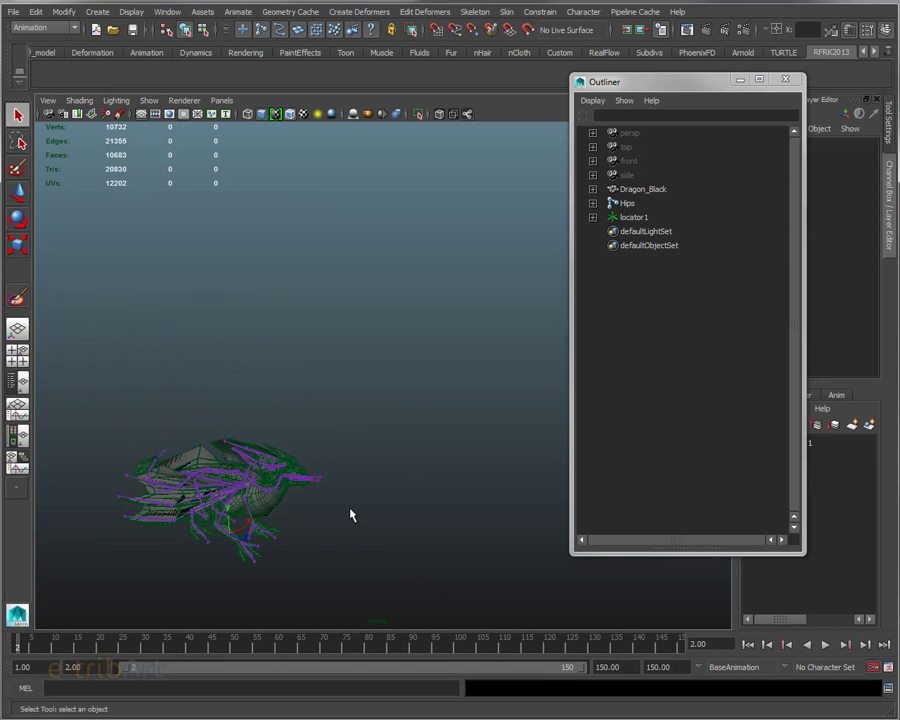
pyautogui.keyDown('alt'); pyautogui.moveTo(351, 514); pyautogui.dragTo(297, 546, button='middle'); pyautogui.keyUp('alt')
pyautogui.moveTo(297, 546)
pyautogui.keyDown('alt'); pyautogui.mouseDown()
pyautogui.moveTo(362, 376)
pyautogui.moveTo(353, 396)
pyautogui.moveTo(342, 382)
pyautogui.mouseUp(); pyautogui.keyUp('alt')
pyautogui.keyDown('alt'); pyautogui.moveTo(342, 382); pyautogui.dragTo(376, 472, button='right'); pyautogui.keyUp('alt')
pyautogui.moveTo(376, 472)
pyautogui.keyDown('alt'); pyautogui.mouseDown()
pyautogui.moveTo(408, 466)
pyautogui.moveTo(325, 468)
pyautogui.mouseUp(); pyautogui.keyUp('alt')
pyautogui.keyDown('alt'); pyautogui.moveTo(325, 468); pyautogui.dragTo(426, 478, button='middle'); pyautogui.keyUp('alt')
pyautogui.keyDown('alt'); pyautogui.moveTo(426, 478); pyautogui.dragTo(392, 484); pyautogui.keyUp('alt')
pyautogui.keyDown('alt'); pyautogui.moveTo(392, 484); pyautogui.dragTo(351, 490, button='middle'); pyautogui.keyUp('alt')
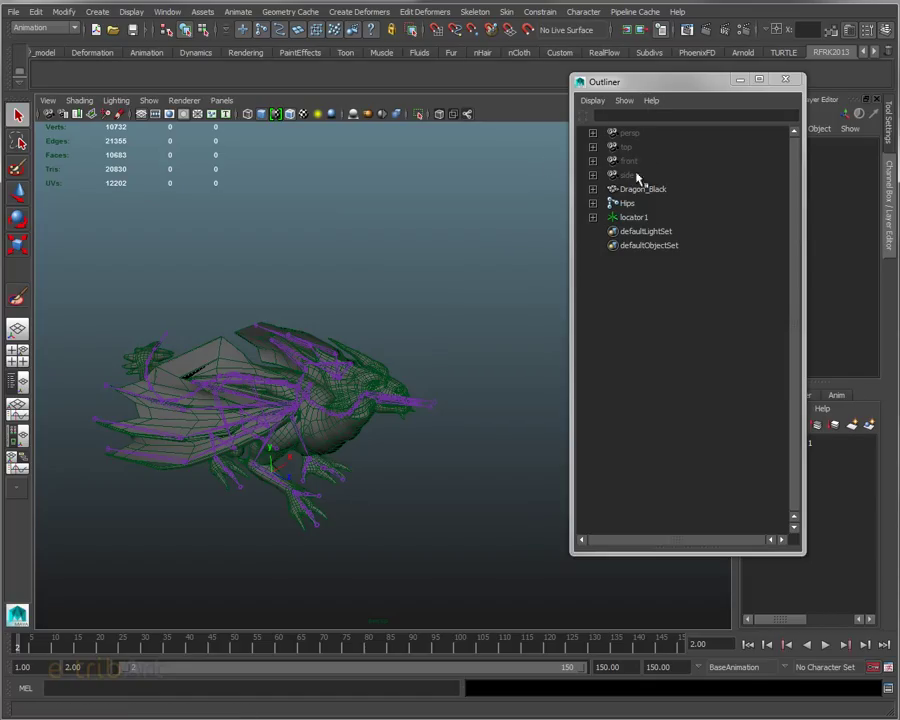
pyautogui.moveTo(654, 91); pyautogui.dragTo(675, 99)
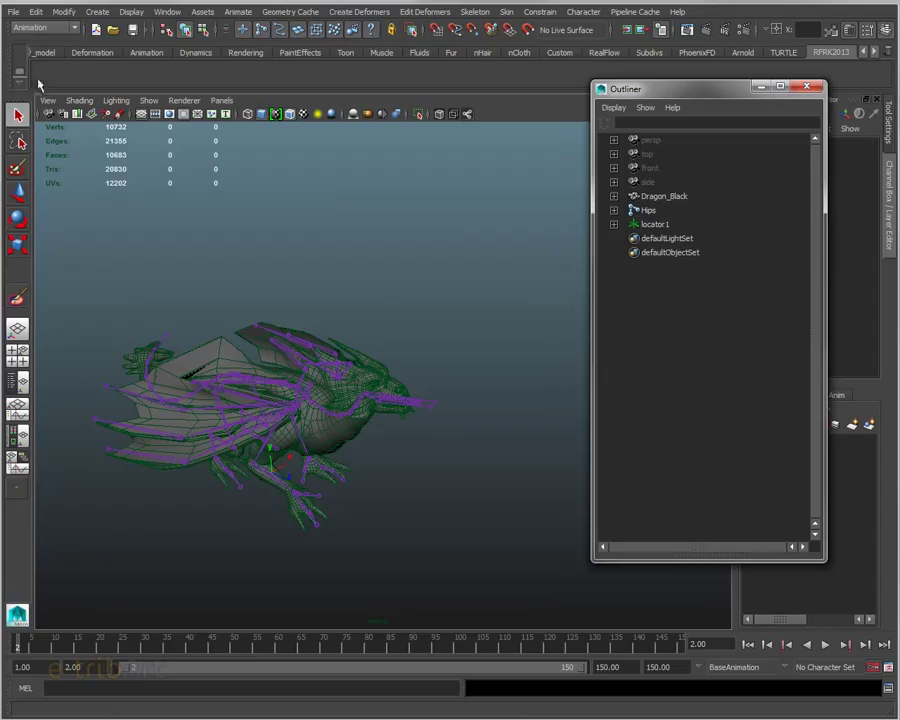
# - Show the File menu with its import and export commands
pyautogui.click(13, 11)
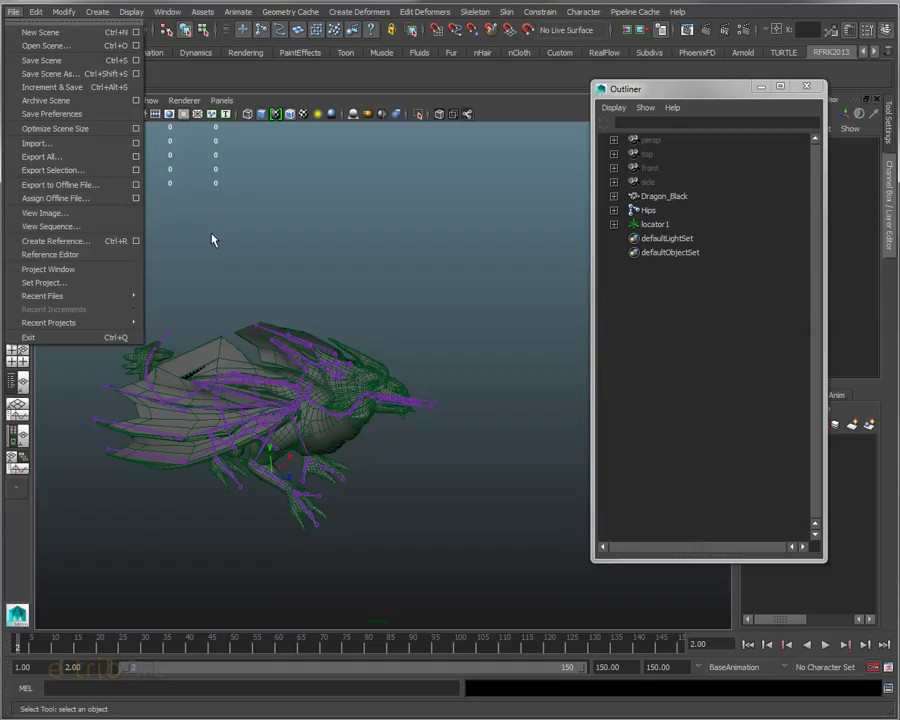
# - Glance at the Skeleton menu, dismiss it, and bring up Pipeline Cache > Alembic Cache
pyautogui.click(475, 11)
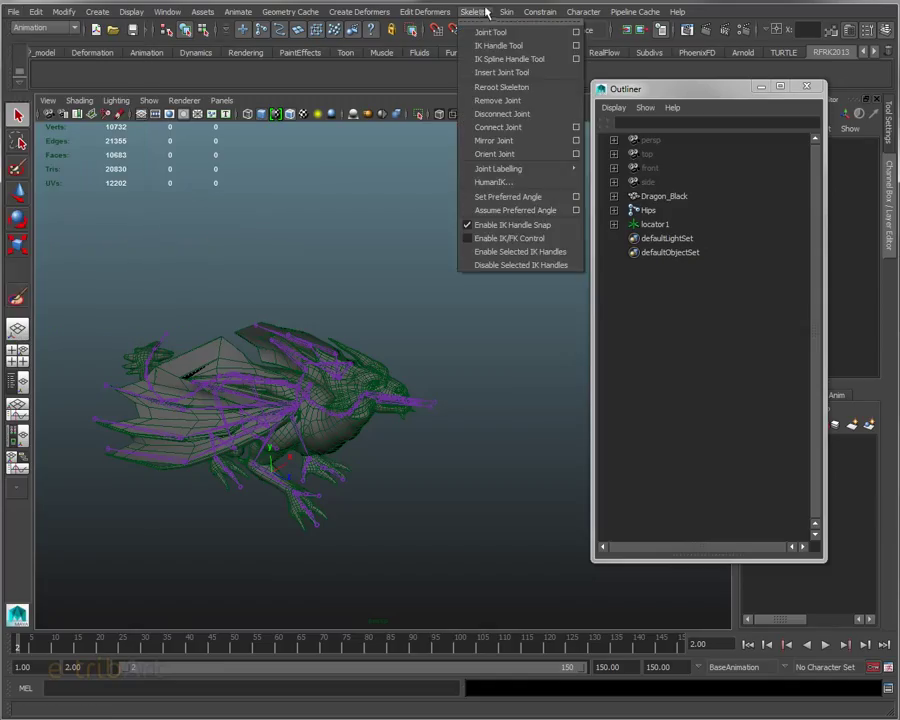
pyautogui.press('Escape')
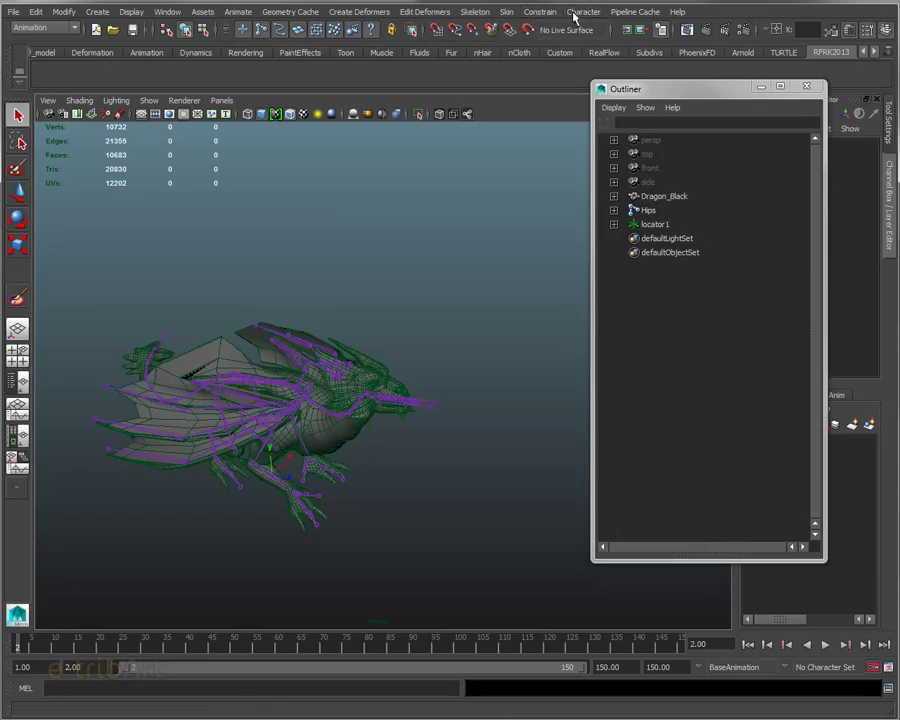
pyautogui.click(632, 12)
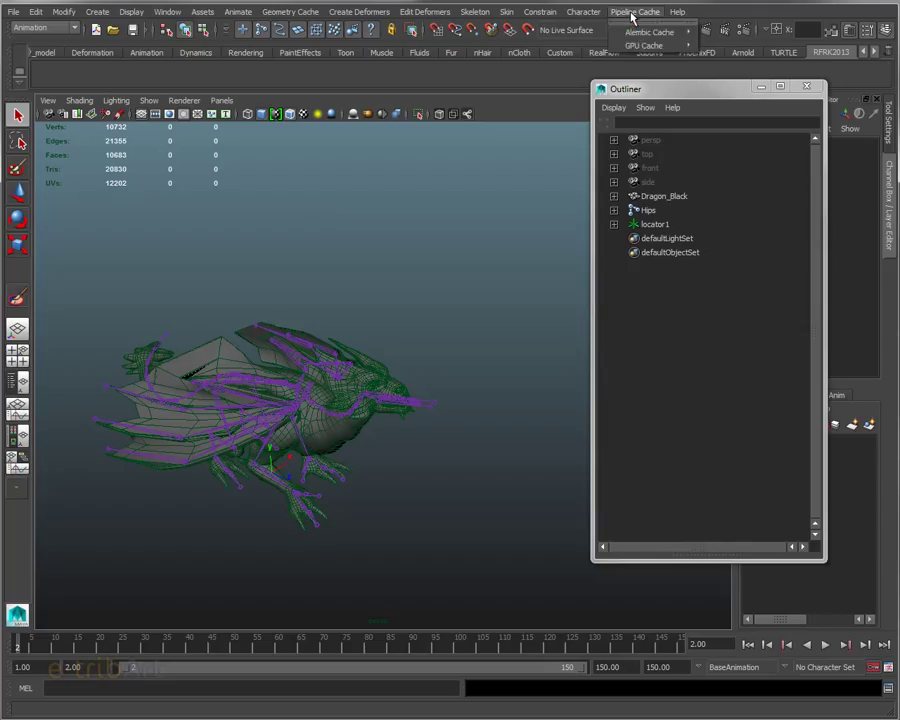
pyautogui.moveTo(650, 32)
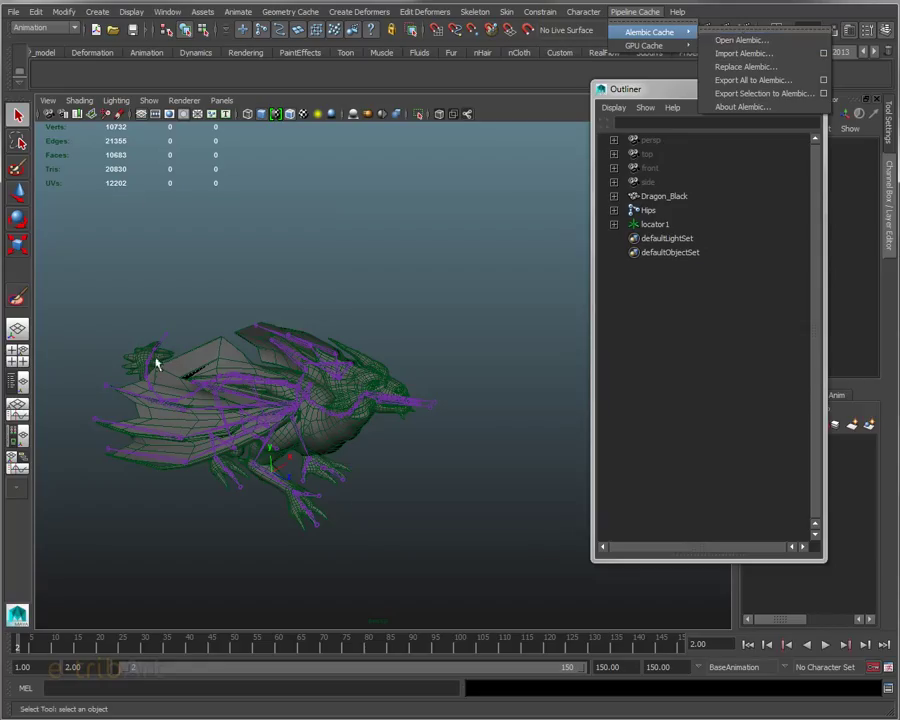
# - Select the Dragon_Black mesh and reopen the Pipeline Cache > Alembic Cache commands
pyautogui.click(189, 357)
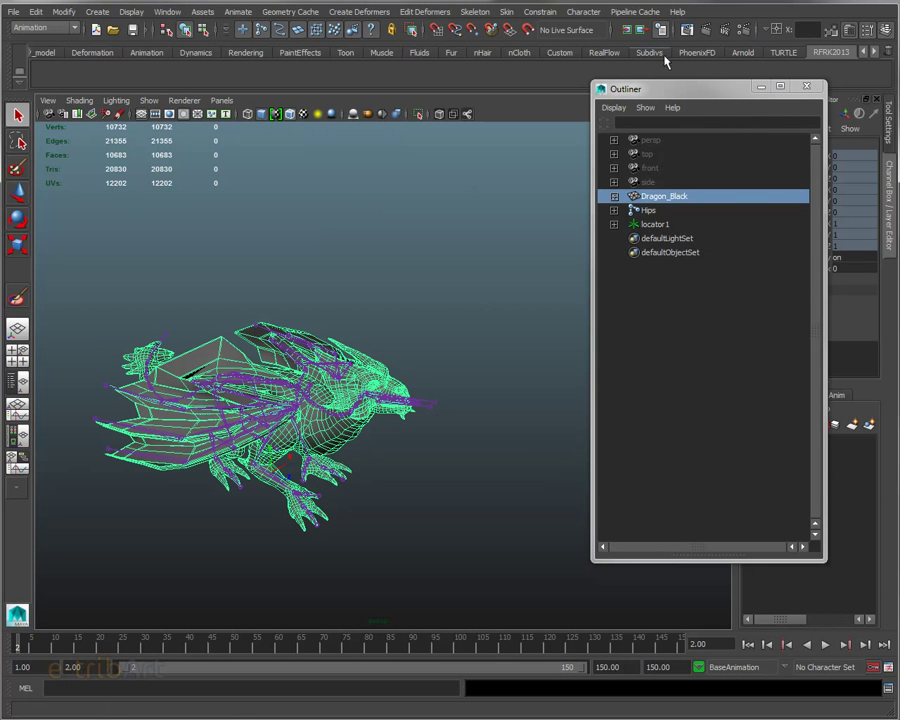
pyautogui.click(639, 14)
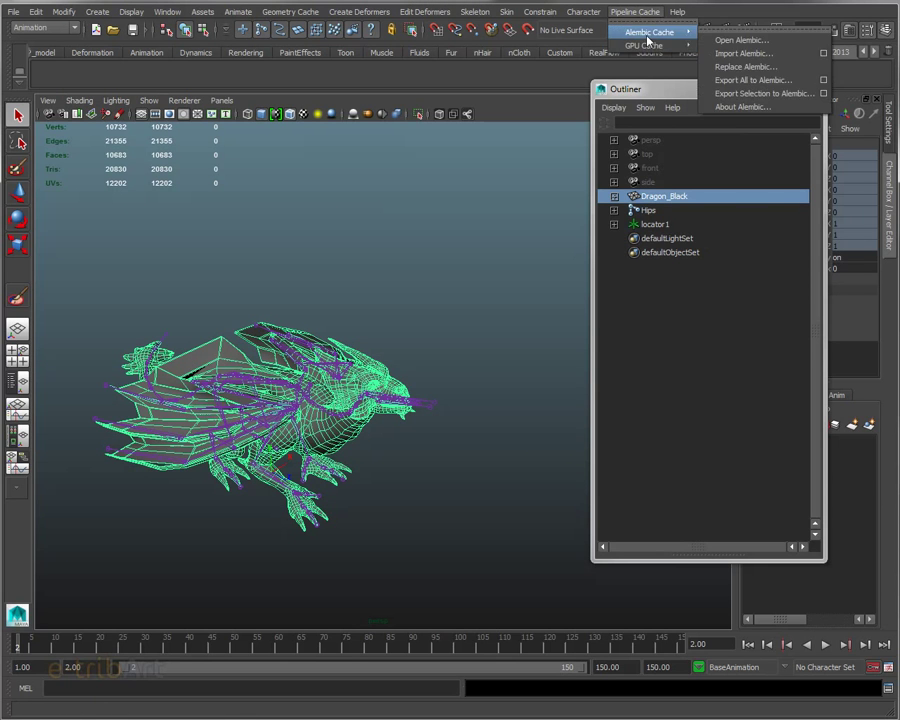
pyautogui.moveTo(652, 32)
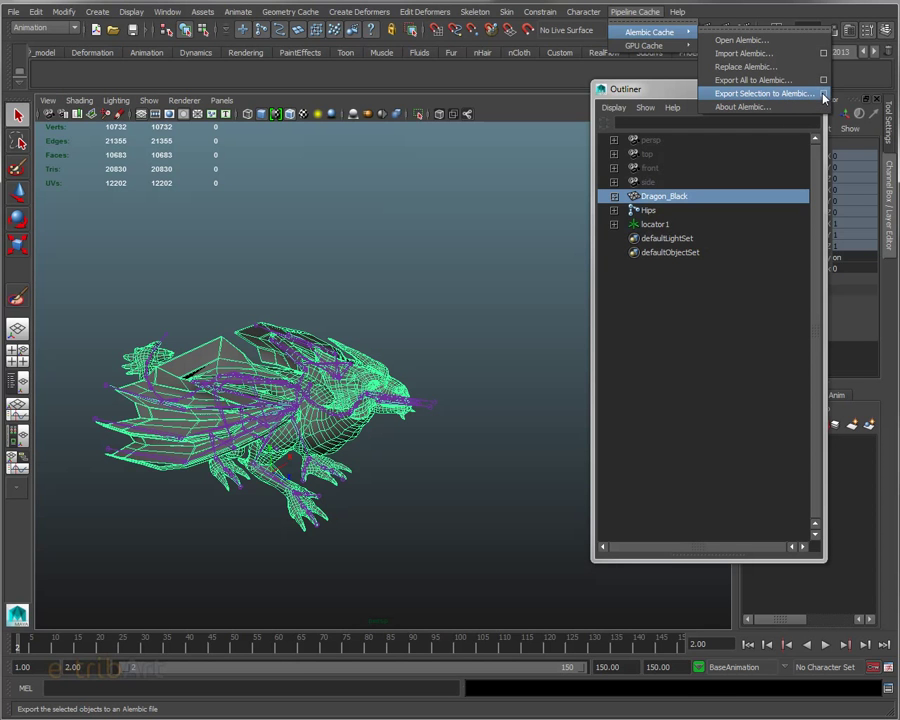
# - Open the Export Selection to Alembic options and review them, keeping Start/End at 1–140
pyautogui.click(823, 93)
pyautogui.moveTo(380, 242); pyautogui.dragTo(525, 65)
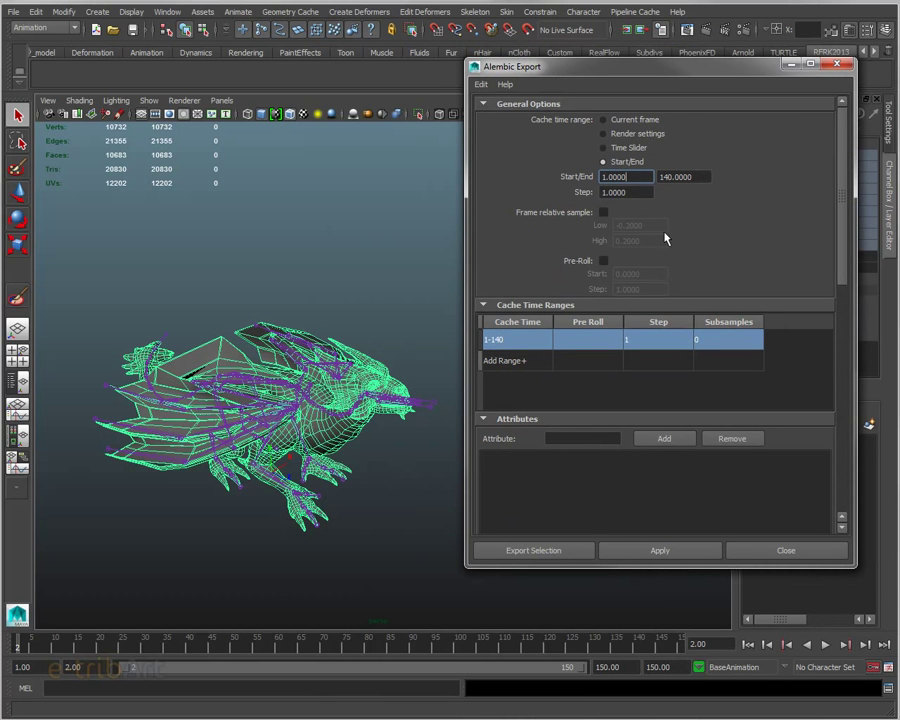
pyautogui.click(626, 192)
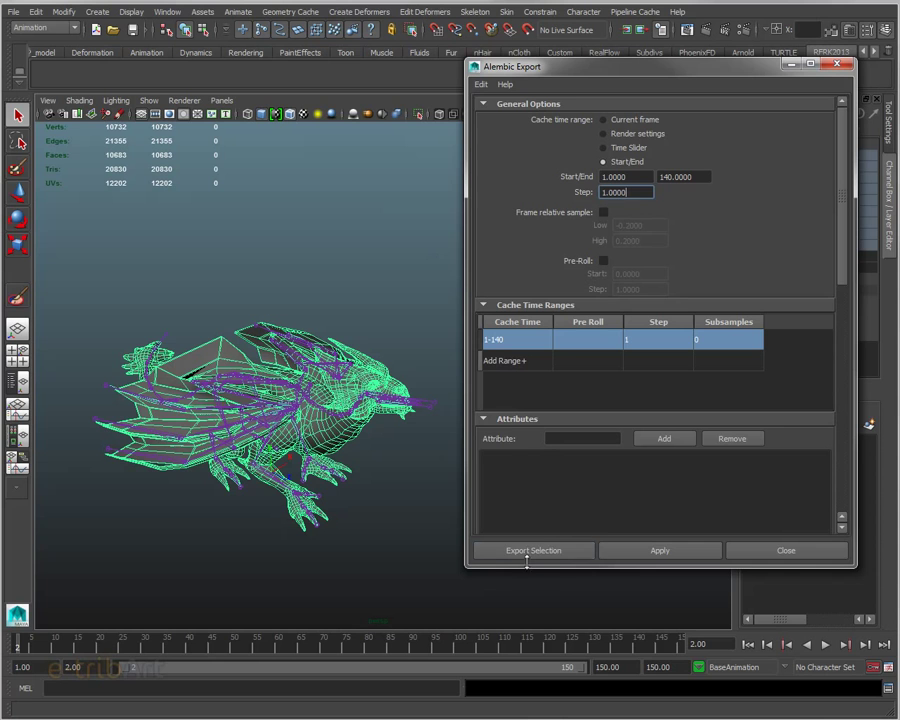
pyautogui.moveTo(526, 567); pyautogui.dragTo(526, 597)
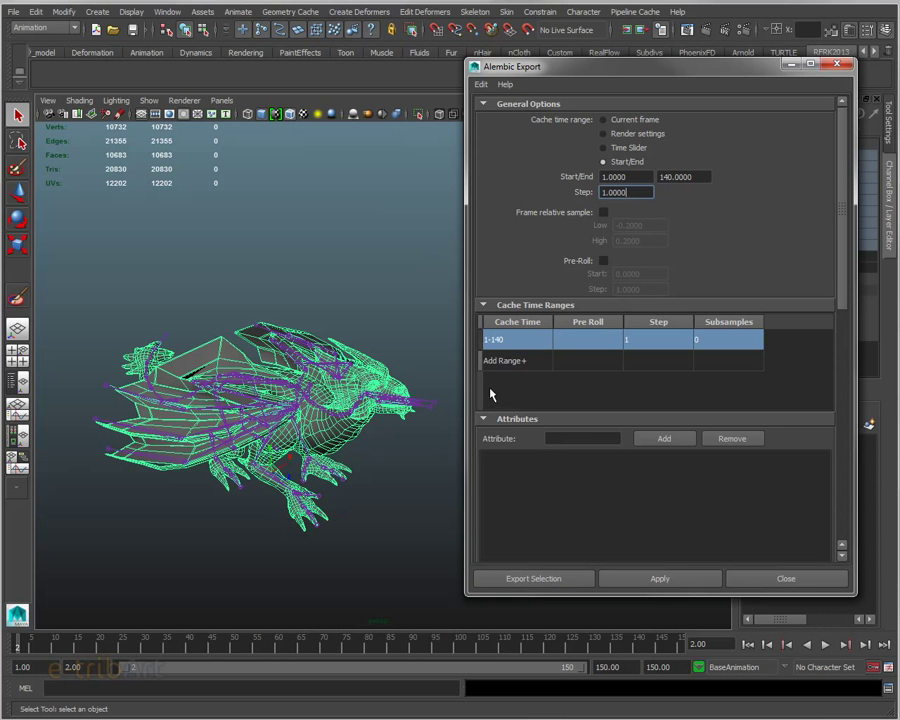
pyautogui.scroll(-5, 750, 495)
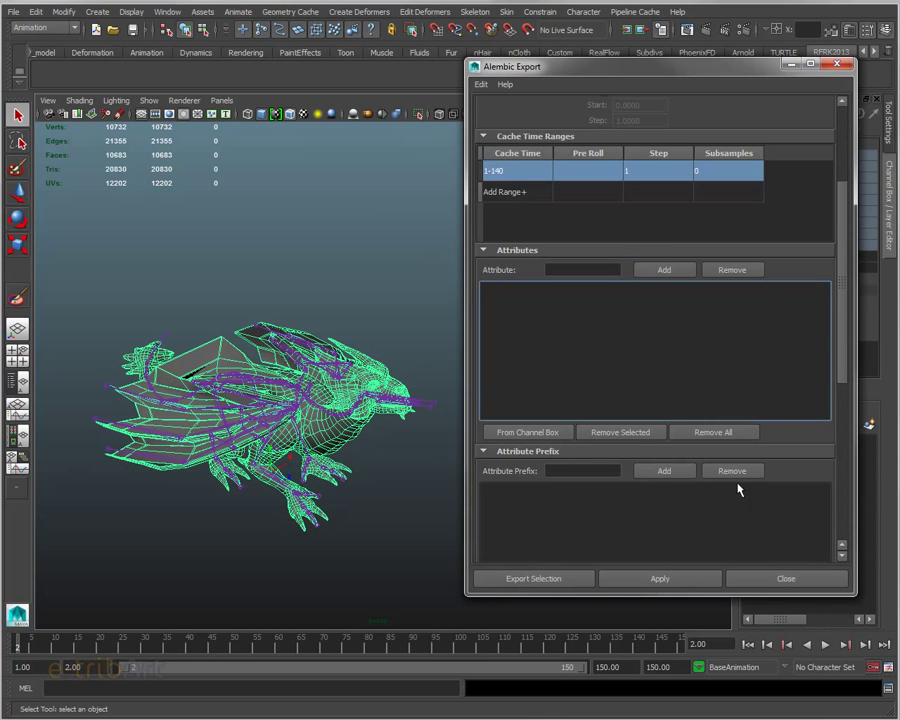
pyautogui.scroll(-3, 577, 502)
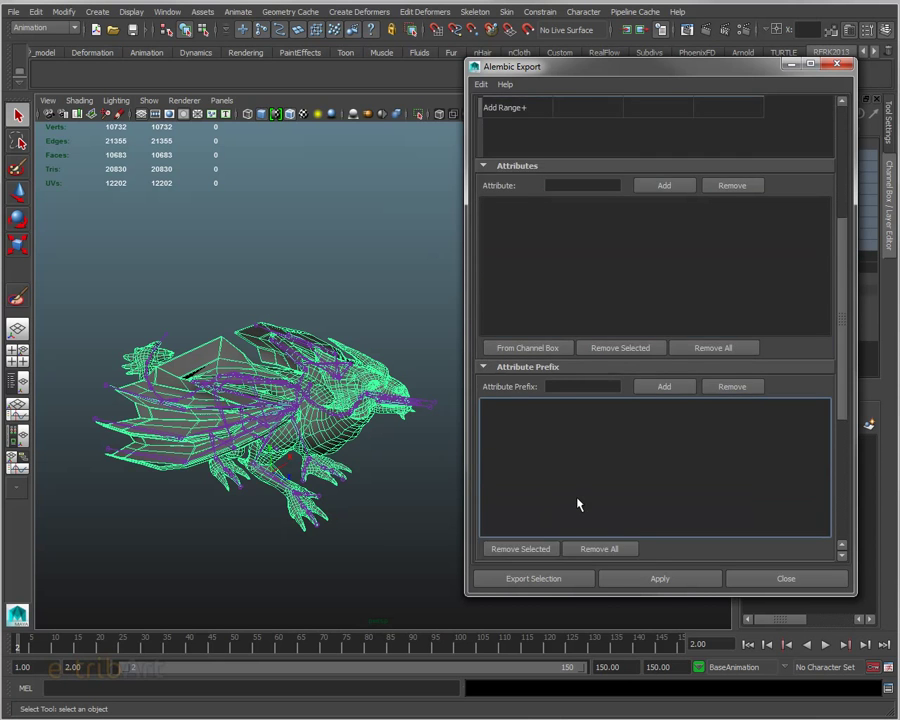
pyautogui.scroll(-3, 578, 504)
pyautogui.scroll(-3, 557, 525)
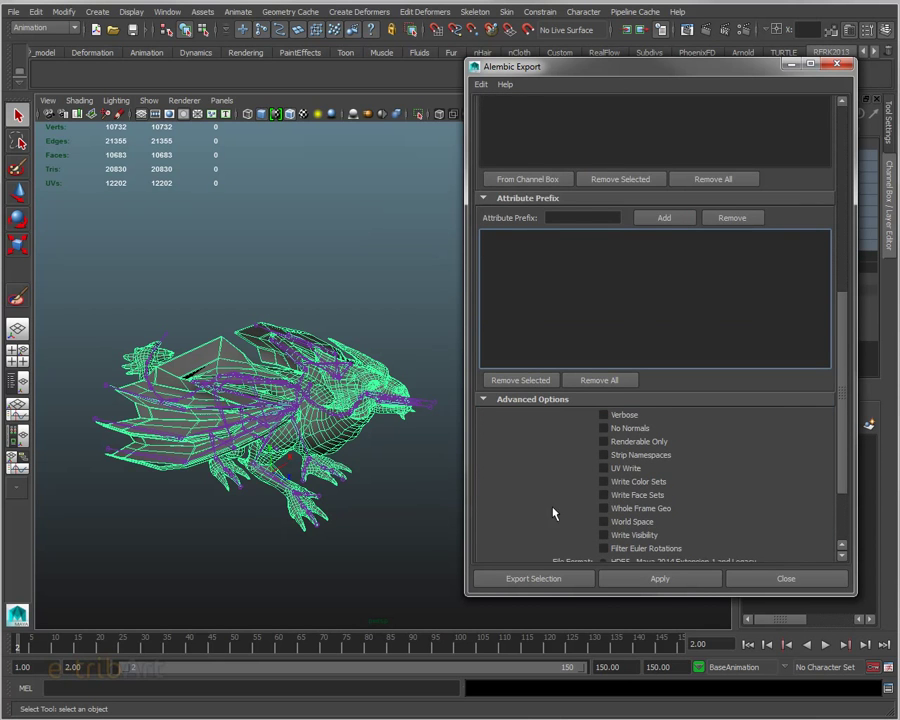
pyautogui.scroll(-3, 554, 510)
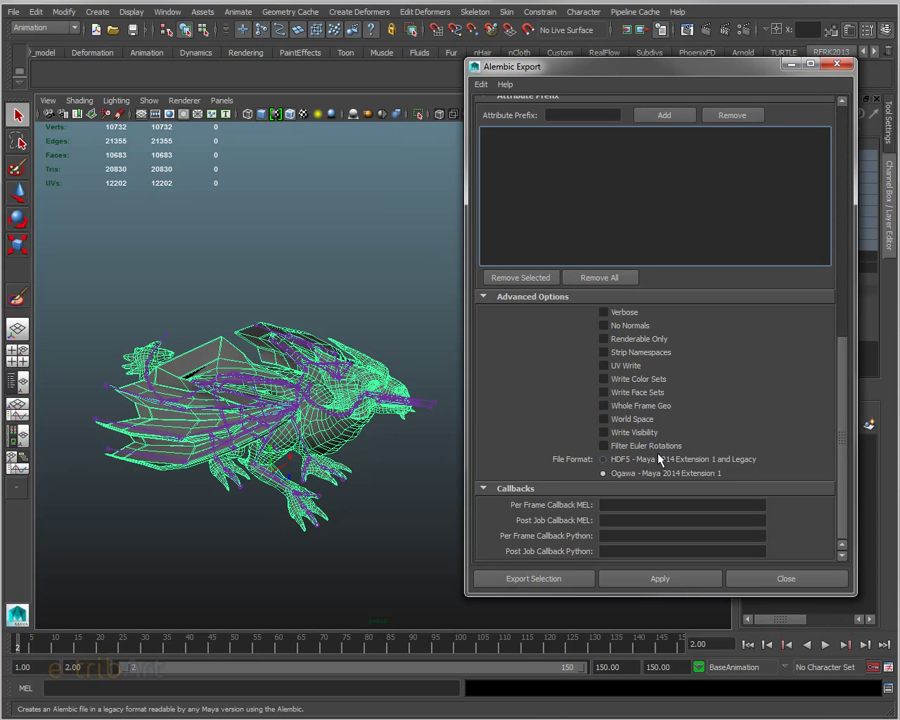
# - Name the export file dragon_vole_export_maya_test01.abc in the project's scenes folder
pyautogui.click(520, 586)
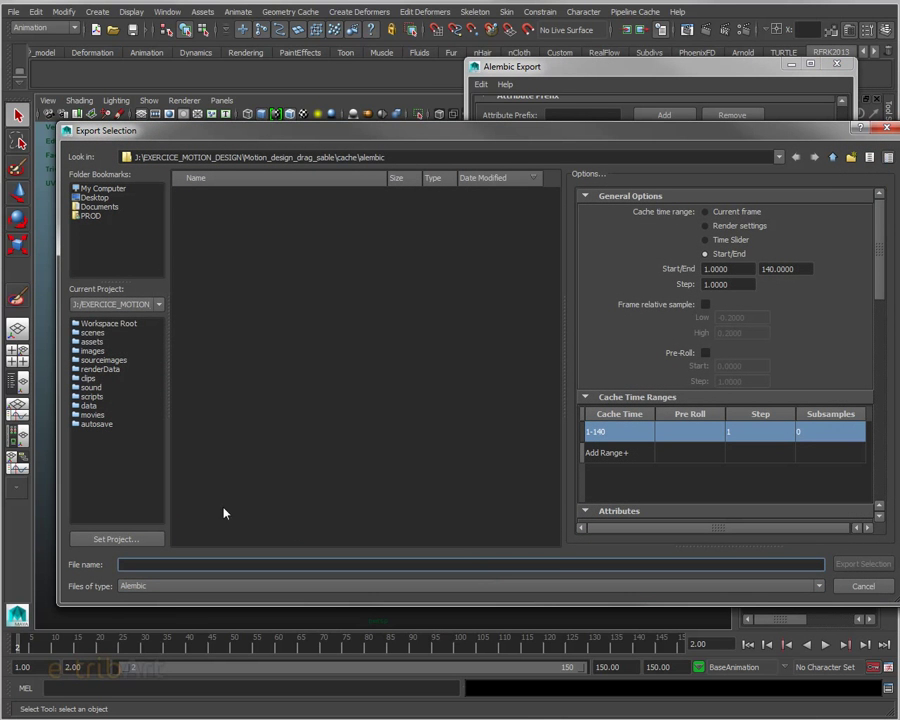
pyautogui.click(90, 332)
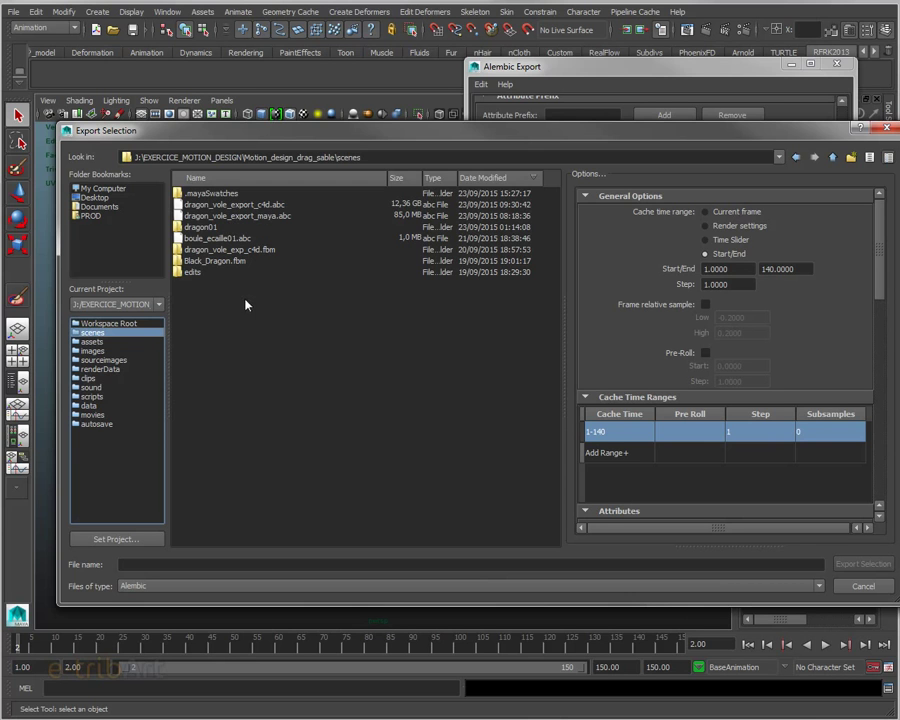
pyautogui.click(231, 216)
pyautogui.click(212, 563)
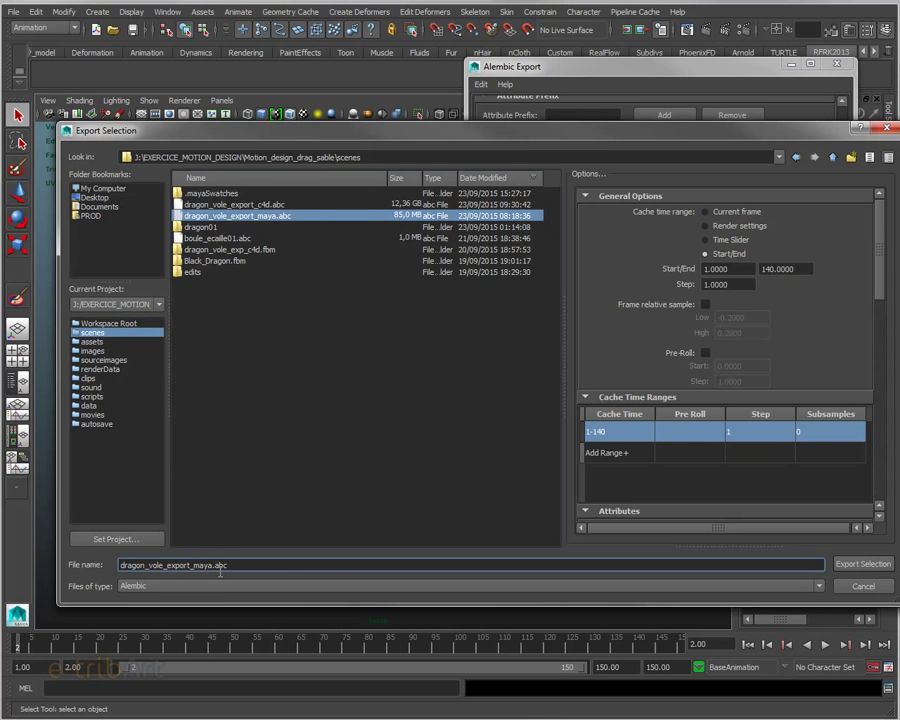
pyautogui.write('02')
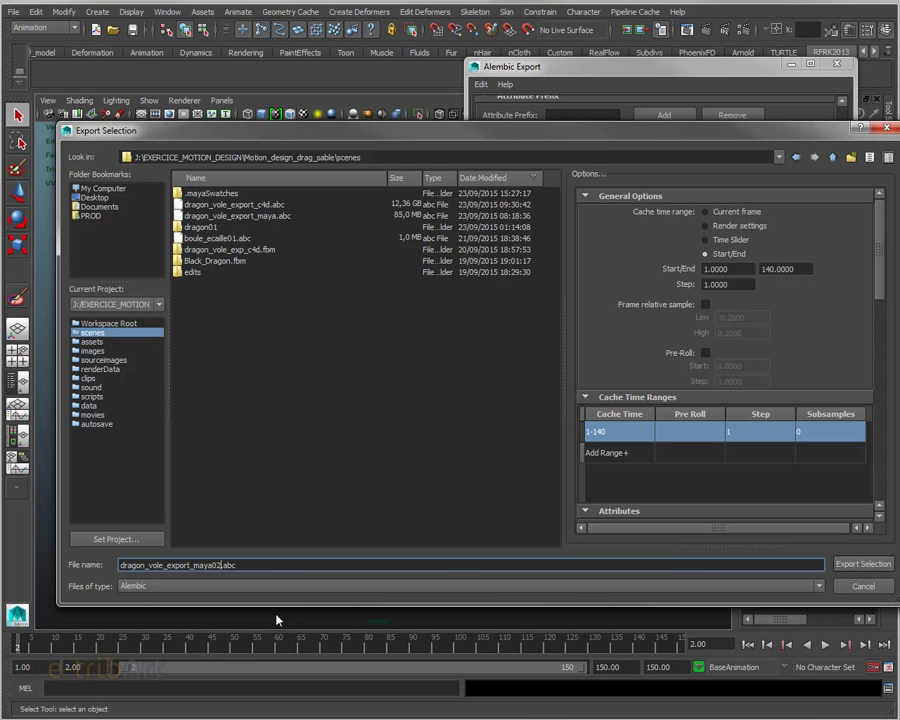
pyautogui.press('BackSpace')
pyautogui.press('BackSpace')
pyautogui.write('_test')
pyautogui.write('01')
# - Run the Alembic export, then start a new scene without saving and reopen Alembic Cache
pyautogui.click(846, 566)
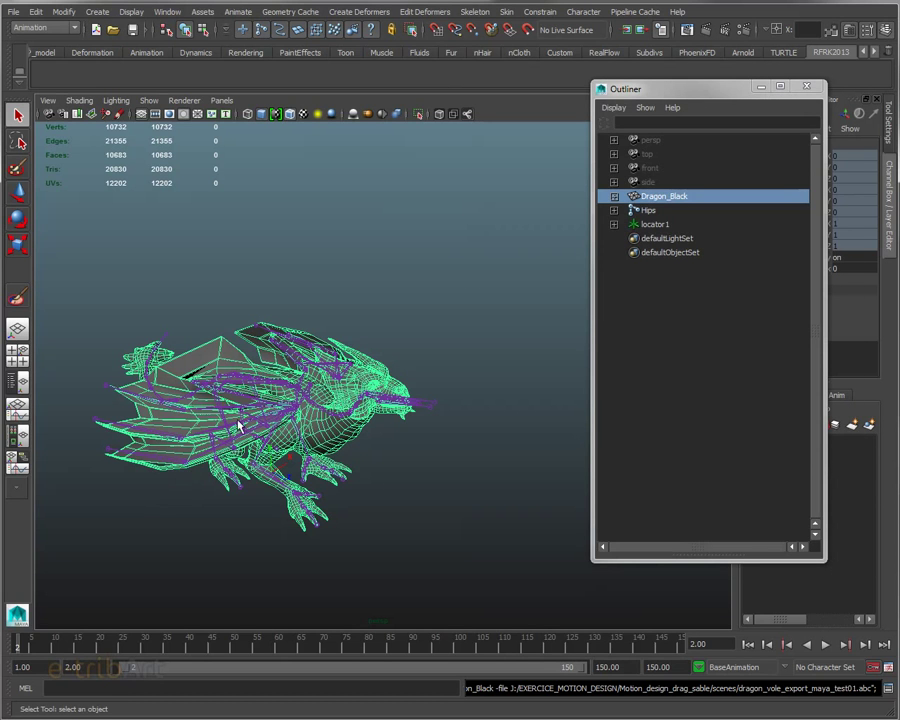
pyautogui.click(12, 14)
pyautogui.click(17, 30)
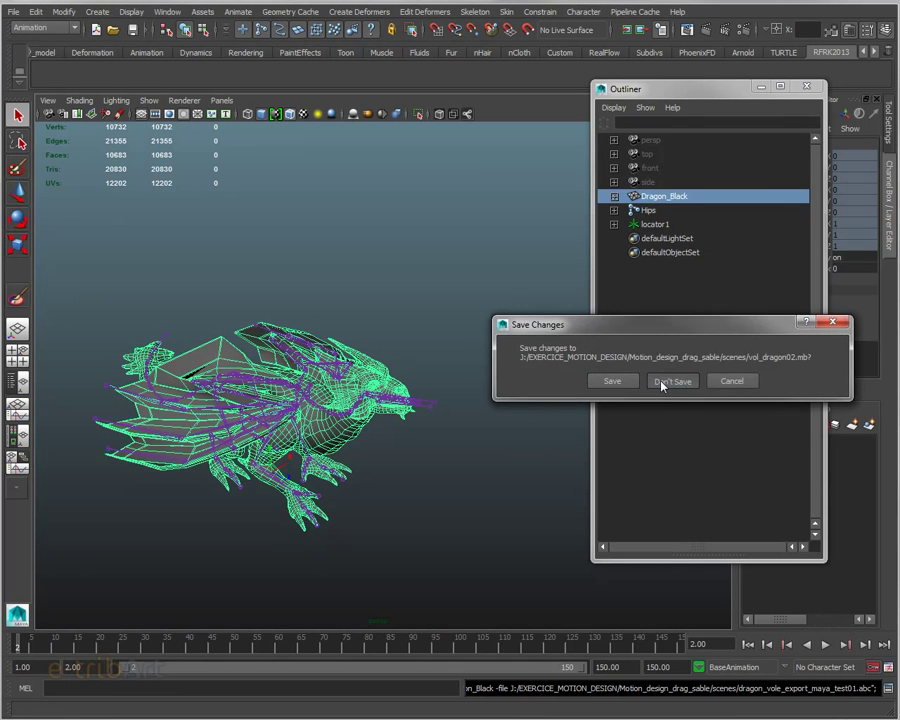
pyautogui.click(664, 383)
pyautogui.moveTo(425, 454)
pyautogui.keyDown('alt'); pyautogui.mouseDown()
pyautogui.moveTo(402, 486)
pyautogui.moveTo(412, 474)
pyautogui.mouseUp(); pyautogui.keyUp('alt')
pyautogui.click(635, 14)
pyautogui.moveTo(650, 32)
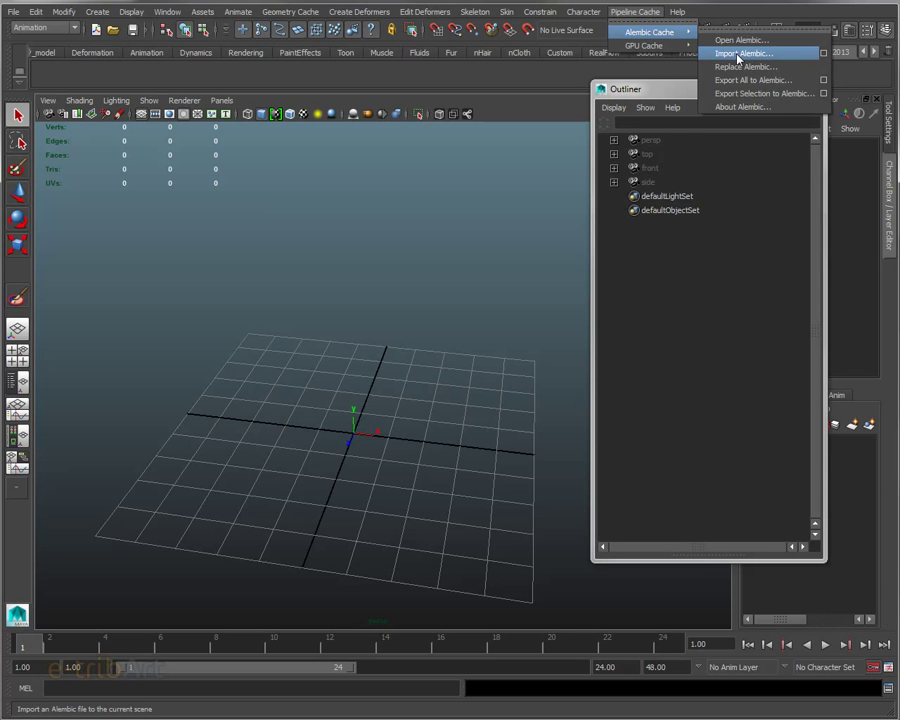
# - Import dragon_vole_export_maya_test01.abc from the scenes folder via Import Alembic
pyautogui.click(738, 56)
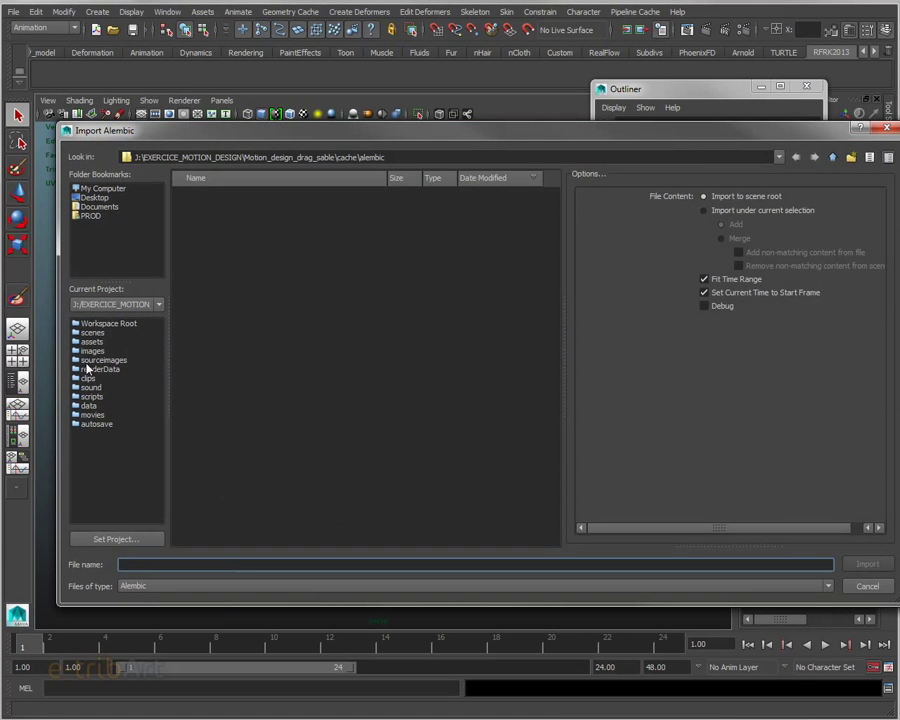
pyautogui.click(91, 334)
pyautogui.click(249, 195)
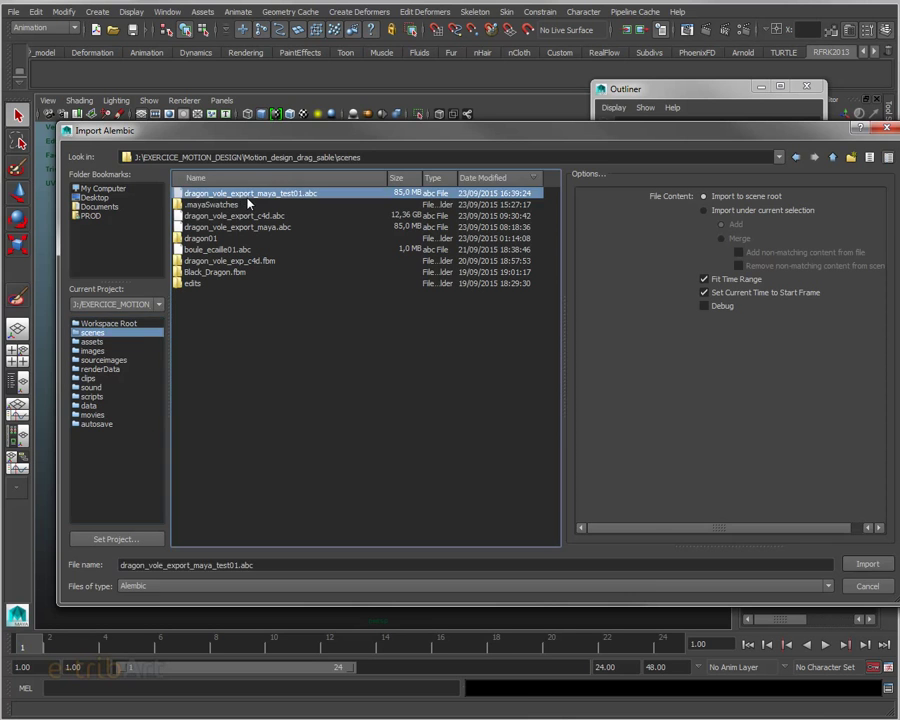
pyautogui.doubleClick(248, 196)
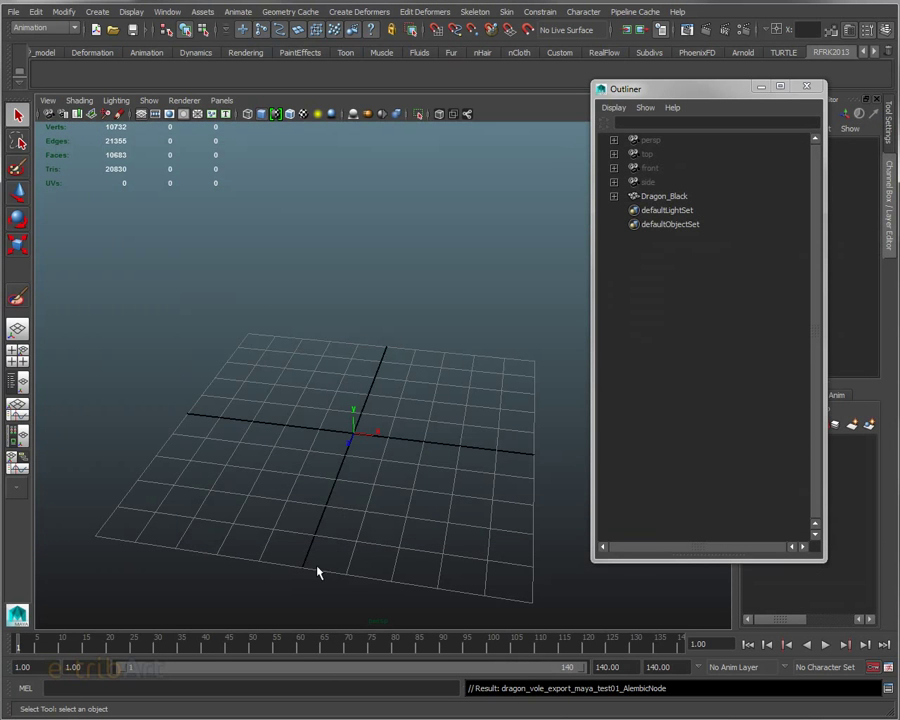
# - Frame the imported dragon, then play and scrub its animation to verify it
pyautogui.press('a')
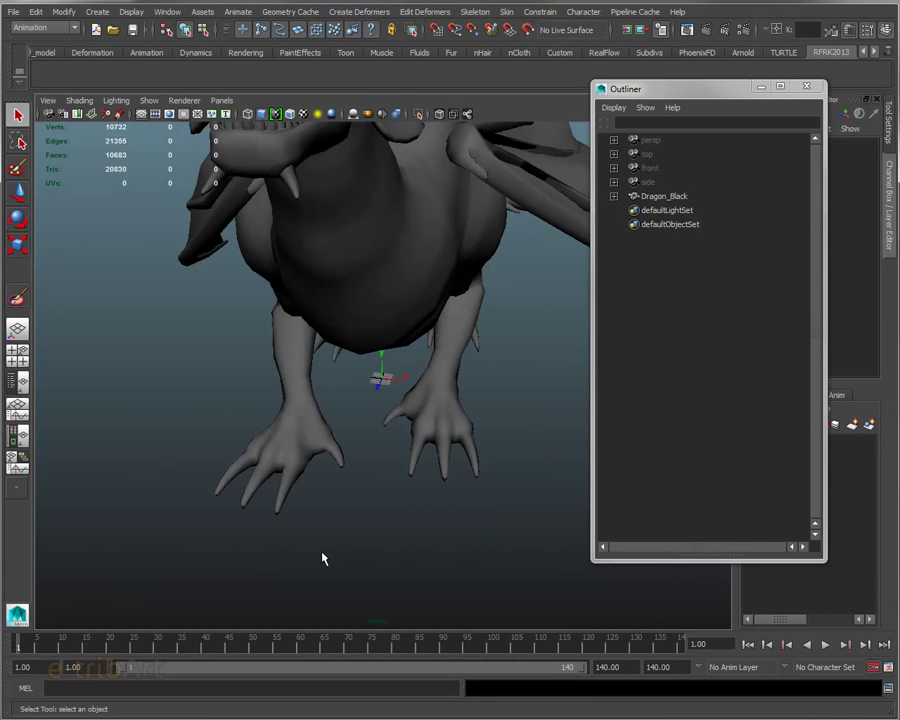
pyautogui.moveTo(262, 547)
pyautogui.keyDown('alt'); pyautogui.mouseDown()
pyautogui.moveTo(408, 526)
pyautogui.moveTo(302, 592)
pyautogui.moveTo(276, 550)
pyautogui.mouseUp(); pyautogui.keyUp('alt')
pyautogui.hotkey('alt', 'v')
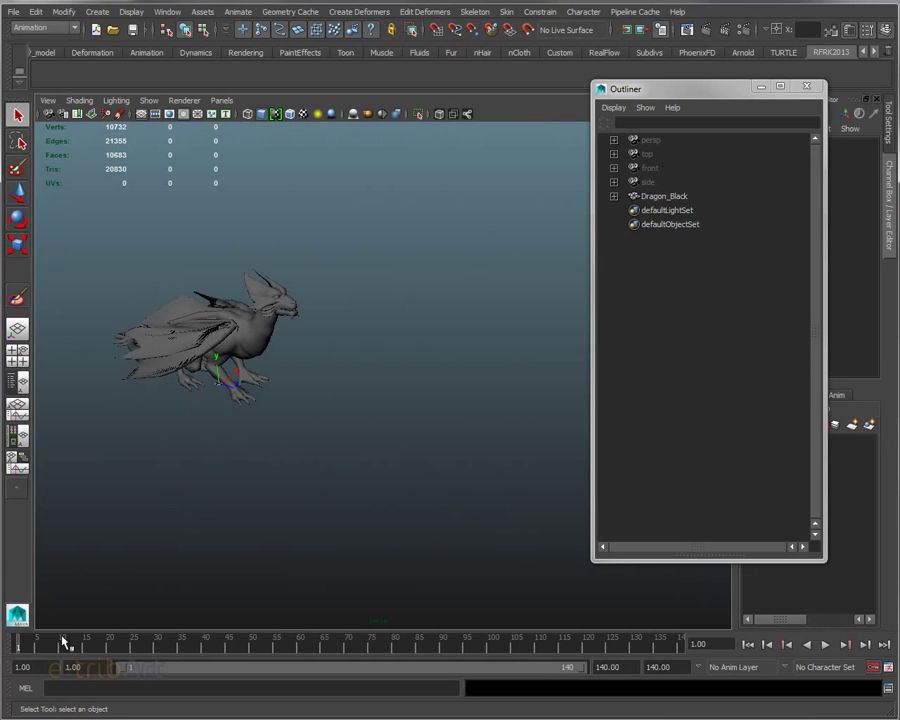
pyautogui.moveTo(68, 651)
pyautogui.mouseDown()
pyautogui.moveTo(245, 680)
pyautogui.moveTo(22, 686)
pyautogui.moveTo(115, 680)
pyautogui.mouseUp()
pyautogui.click(327, 257)
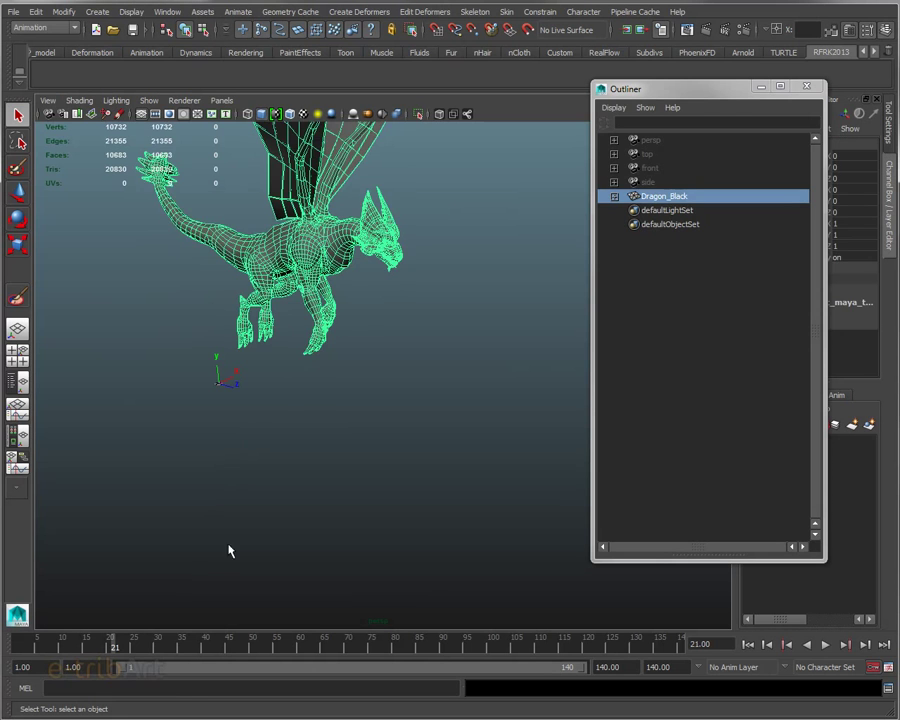
pyautogui.moveTo(316, 395)
pyautogui.keyDown('alt'); pyautogui.mouseDown()
pyautogui.moveTo(201, 406)
pyautogui.moveTo(333, 394)
pyautogui.moveTo(289, 463)
pyautogui.moveTo(284, 492)
pyautogui.moveTo(261, 472)
pyautogui.mouseUp(); pyautogui.keyUp('alt')
pyautogui.moveTo(88, 642)
pyautogui.mouseDown()
pyautogui.moveTo(100, 640)
pyautogui.moveTo(22, 652)
pyautogui.moveTo(281, 649)
pyautogui.moveTo(78, 660)
pyautogui.moveTo(157, 646)
pyautogui.moveTo(18, 650)
pyautogui.mouseUp()
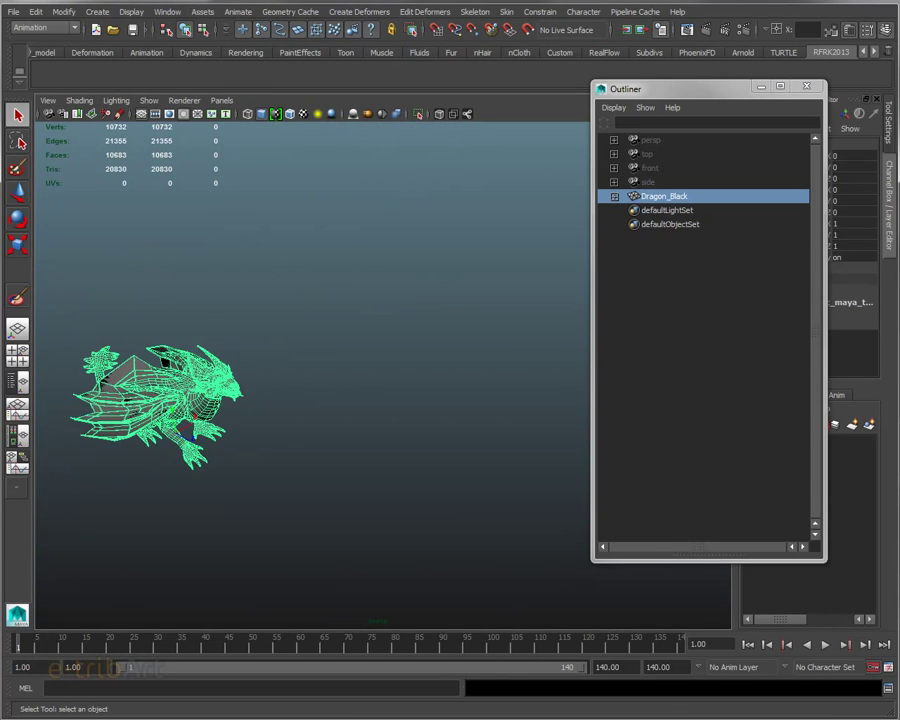
pyautogui.keyDown('alt'); pyautogui.moveTo(229, 504); pyautogui.dragTo(241, 503, button='right'); pyautogui.keyUp('alt')
pyautogui.moveTo(241, 503)
pyautogui.keyDown('alt'); pyautogui.mouseDown()
pyautogui.moveTo(249, 459)
pyautogui.moveTo(308, 413)
pyautogui.moveTo(241, 468)
pyautogui.mouseUp(); pyautogui.keyUp('alt')
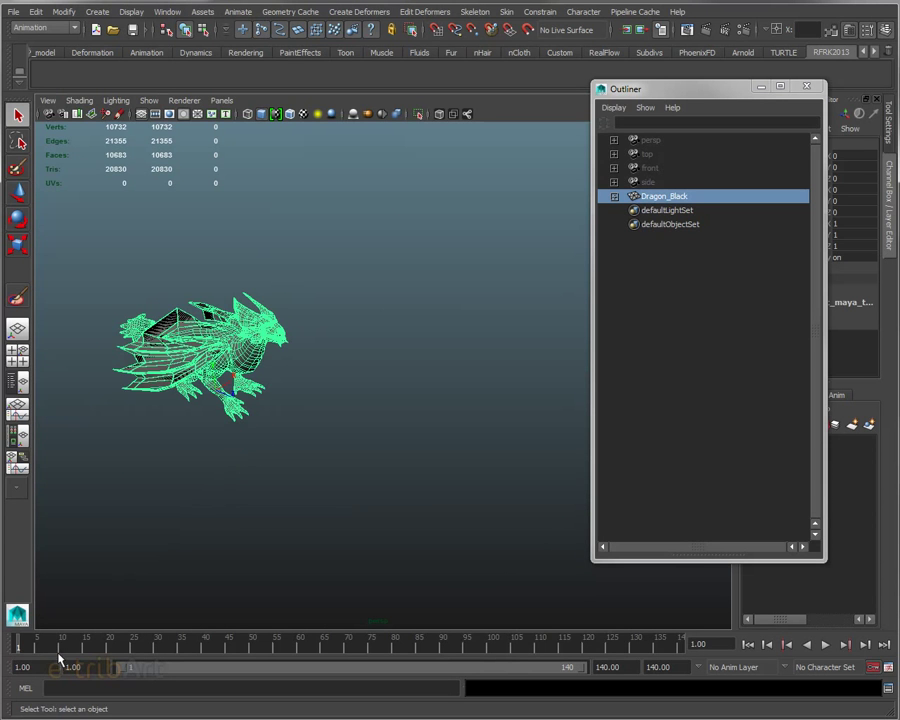
pyautogui.moveTo(27, 647)
pyautogui.mouseDown()
pyautogui.moveTo(346, 651)
pyautogui.moveTo(120, 657)
pyautogui.moveTo(18, 648)
pyautogui.mouseUp()
pyautogui.moveTo(370, 486)
pyautogui.keyDown('alt'); pyautogui.mouseDown(button='right')
pyautogui.moveTo(460, 450)
pyautogui.moveTo(451, 511)
pyautogui.mouseUp(button='right'); pyautogui.keyUp('alt')
pyautogui.moveTo(451, 511)
pyautogui.keyDown('alt'); pyautogui.mouseDown()
pyautogui.moveTo(498, 422)
pyautogui.moveTo(410, 485)
pyautogui.moveTo(452, 478)
pyautogui.moveTo(444, 480)
pyautogui.mouseUp(); pyautogui.keyUp('alt')
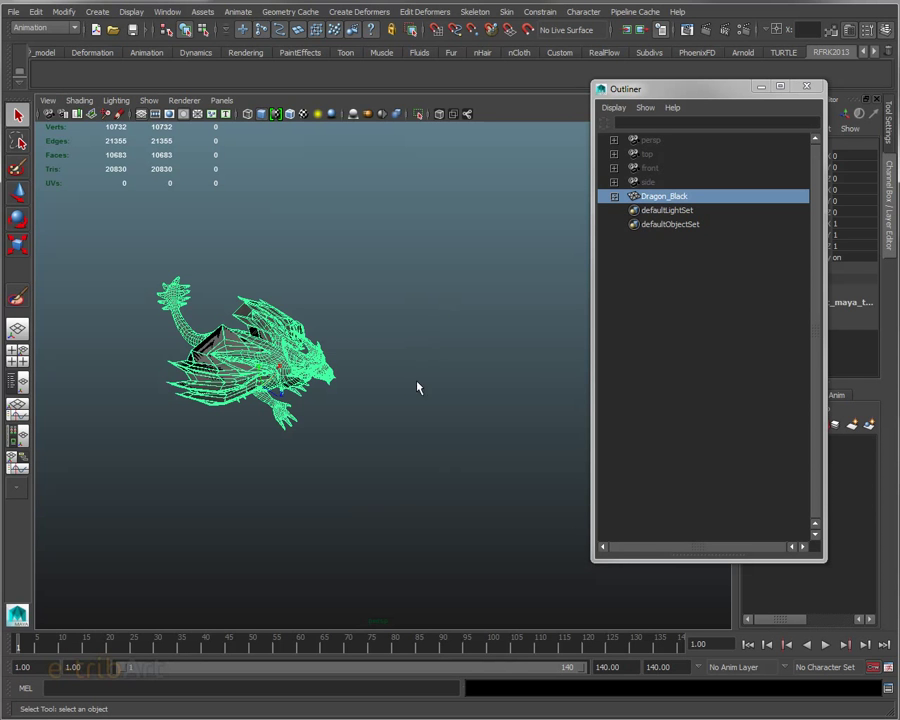
pyautogui.moveTo(38, 644)
pyautogui.mouseDown()
pyautogui.moveTo(347, 645)
pyautogui.moveTo(6, 641)
pyautogui.mouseUp()
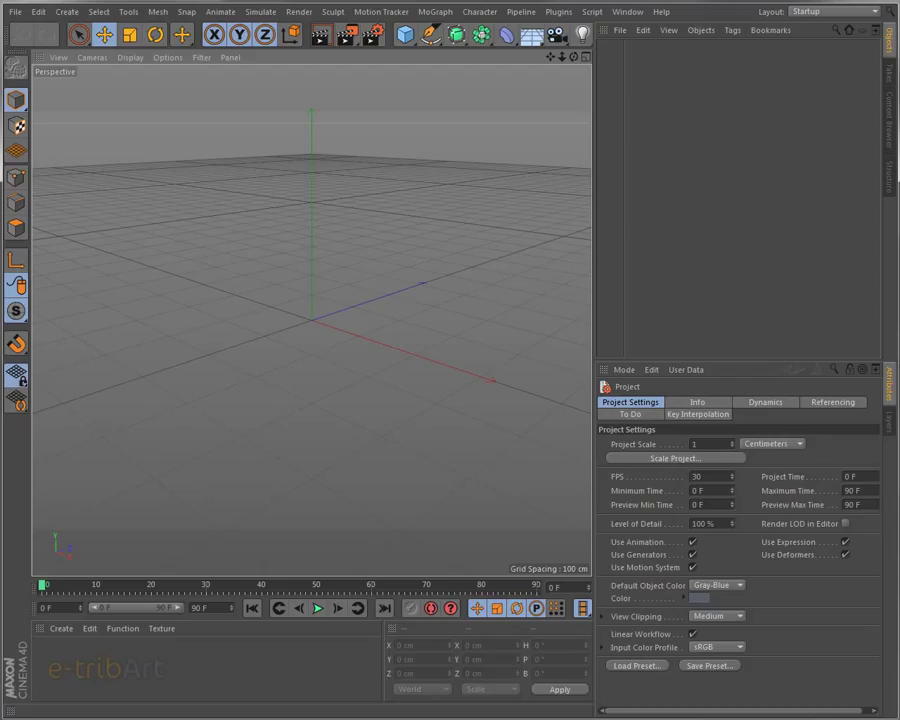
pyautogui.click(422, 13)
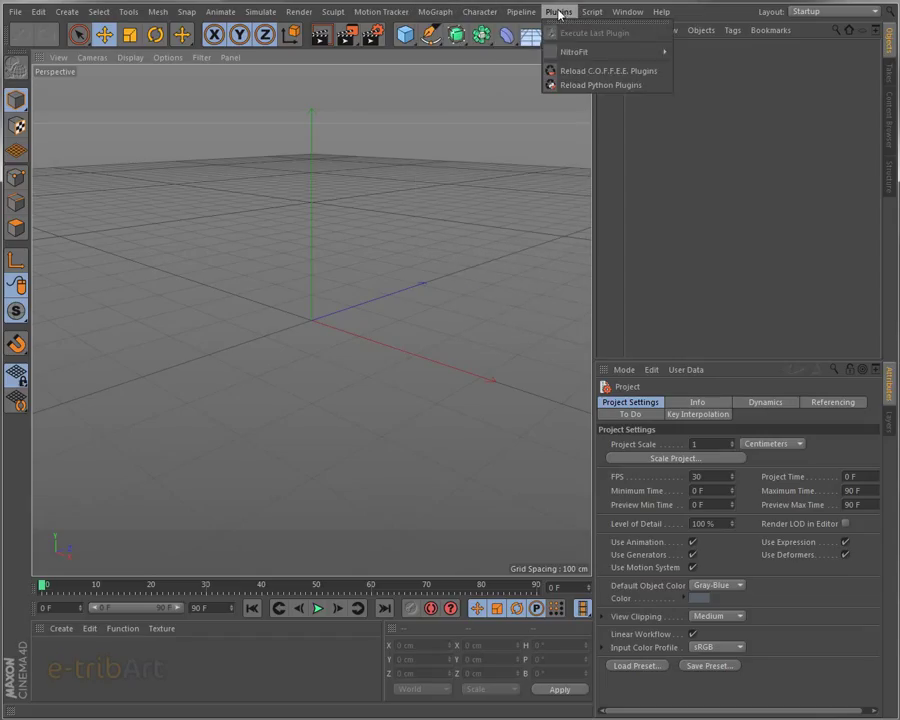
pyautogui.moveTo(574, 52)
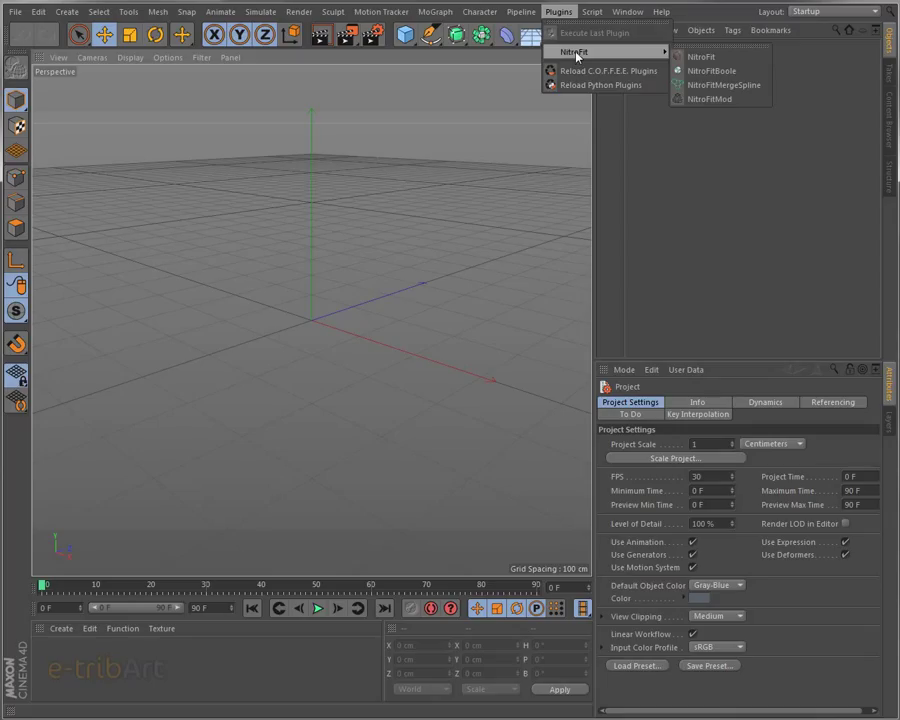
pyautogui.press('Escape')
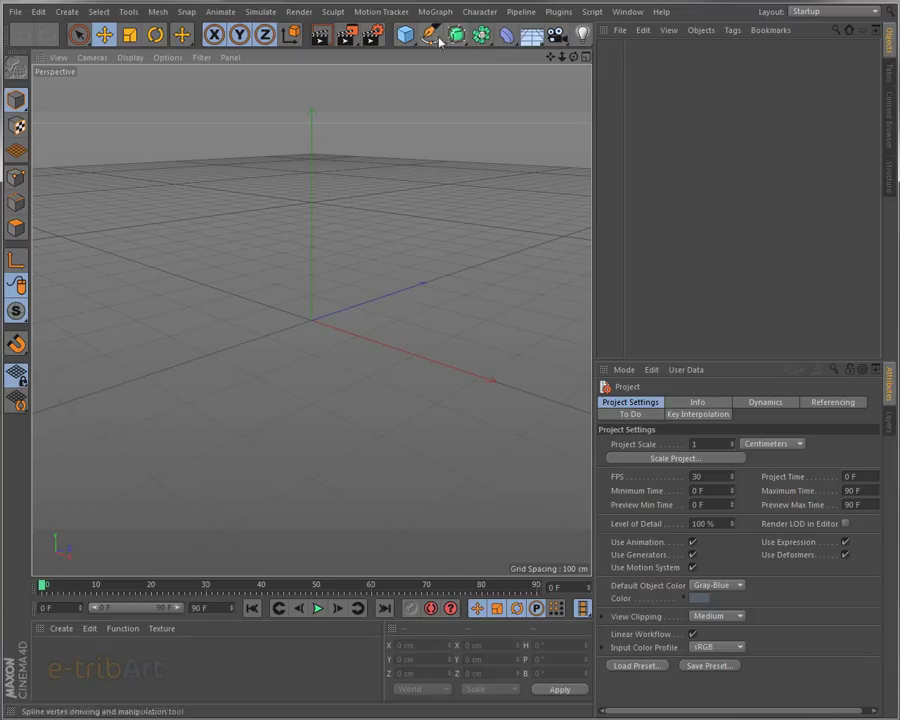
pyautogui.click(481, 36)
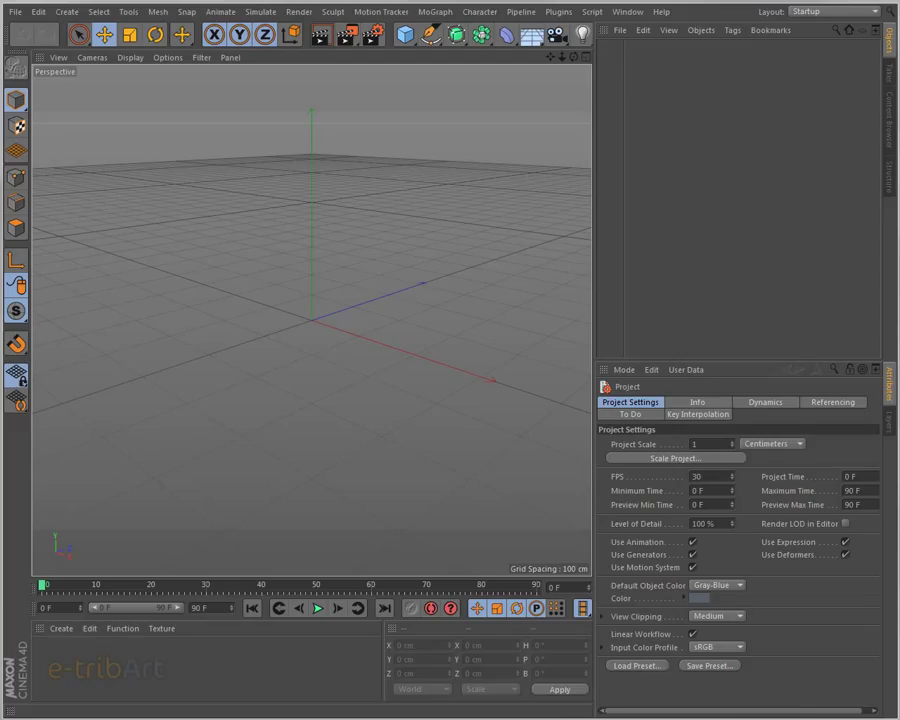
# - Drop the dragon .abc file into the viewport and import it at 24 fps
pyautogui.moveTo(845, 301); pyautogui.dragTo(338, 374)
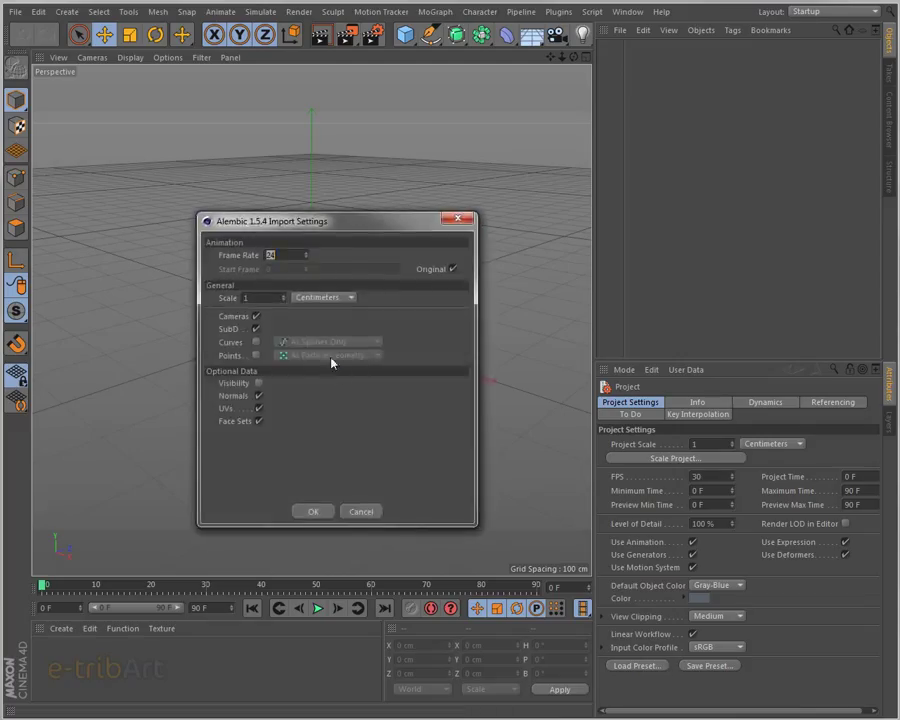
pyautogui.moveTo(299, 229); pyautogui.dragTo(345, 171)
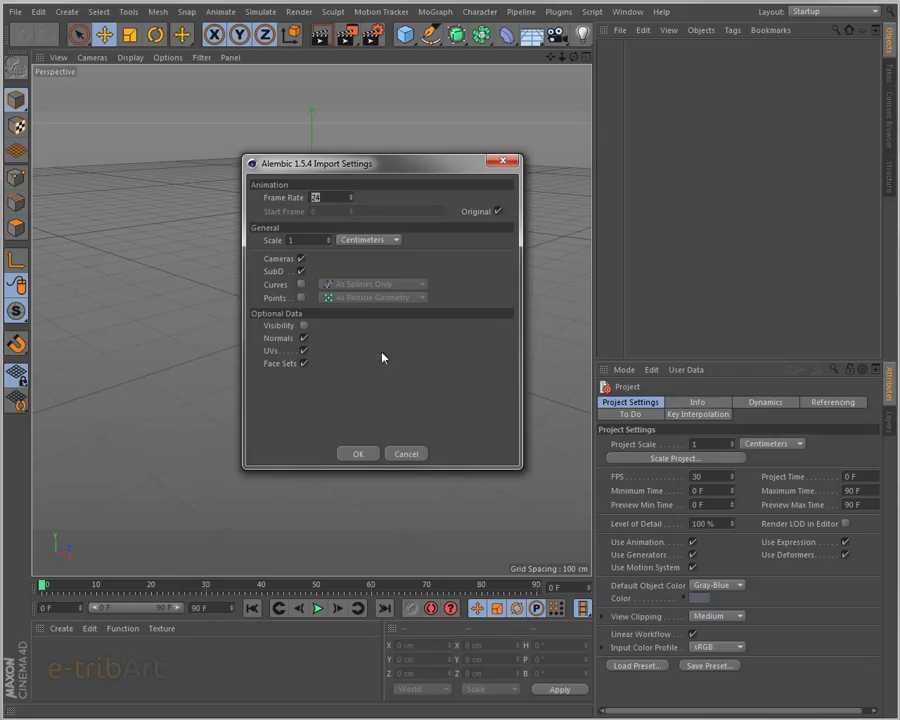
pyautogui.click(358, 454)
# - Orbit around the dragon and scrub the timeline between frames 20 and 45 to check its flight
pyautogui.moveTo(295, 421)
pyautogui.keyDown('alt'); pyautogui.mouseDown()
pyautogui.moveTo(384, 436)
pyautogui.moveTo(414, 422)
pyautogui.moveTo(311, 432)
pyautogui.moveTo(358, 440)
pyautogui.moveTo(341, 339)
pyautogui.moveTo(296, 352)
pyautogui.mouseUp(); pyautogui.keyUp('alt')
pyautogui.moveTo(48, 596)
pyautogui.mouseDown()
pyautogui.moveTo(145, 593)
pyautogui.moveTo(112, 593)
pyautogui.mouseUp()
pyautogui.moveTo(211, 464)
pyautogui.keyDown('alt'); pyautogui.mouseDown()
pyautogui.moveTo(252, 420)
pyautogui.moveTo(295, 433)
pyautogui.moveTo(203, 418)
pyautogui.mouseUp(); pyautogui.keyUp('alt')
pyautogui.moveTo(118, 586)
pyautogui.mouseDown()
pyautogui.moveTo(315, 591)
pyautogui.moveTo(40, 585)
pyautogui.moveTo(296, 587)
pyautogui.moveTo(64, 588)
pyautogui.mouseUp()
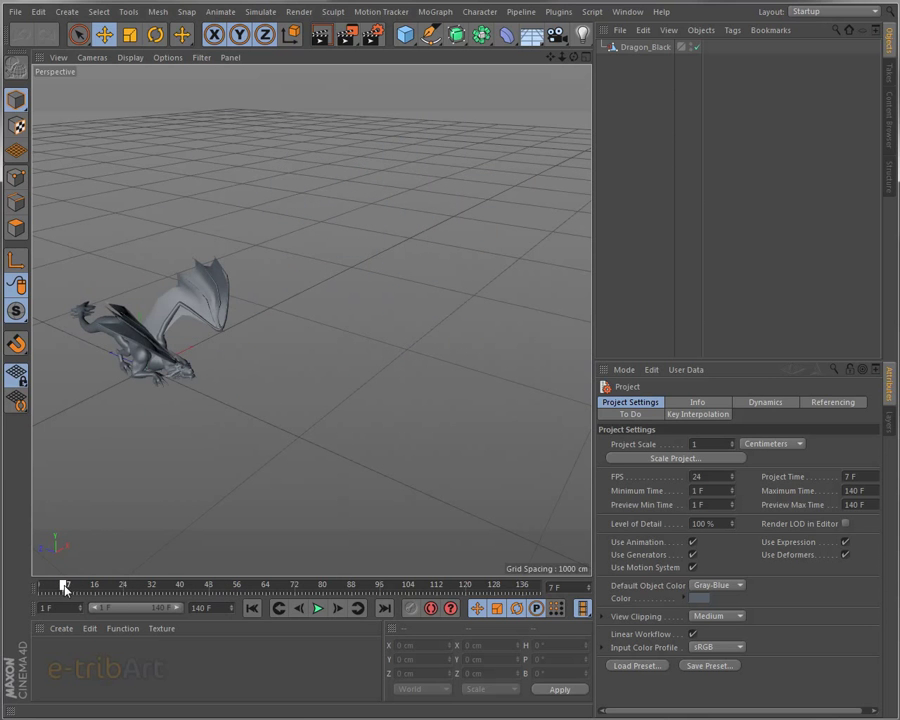
# - Return to frame 1, select the Dragon_Black object, and centre it in the view
pyautogui.click(70, 590)
pyautogui.moveTo(70, 588); pyautogui.dragTo(12, 587)
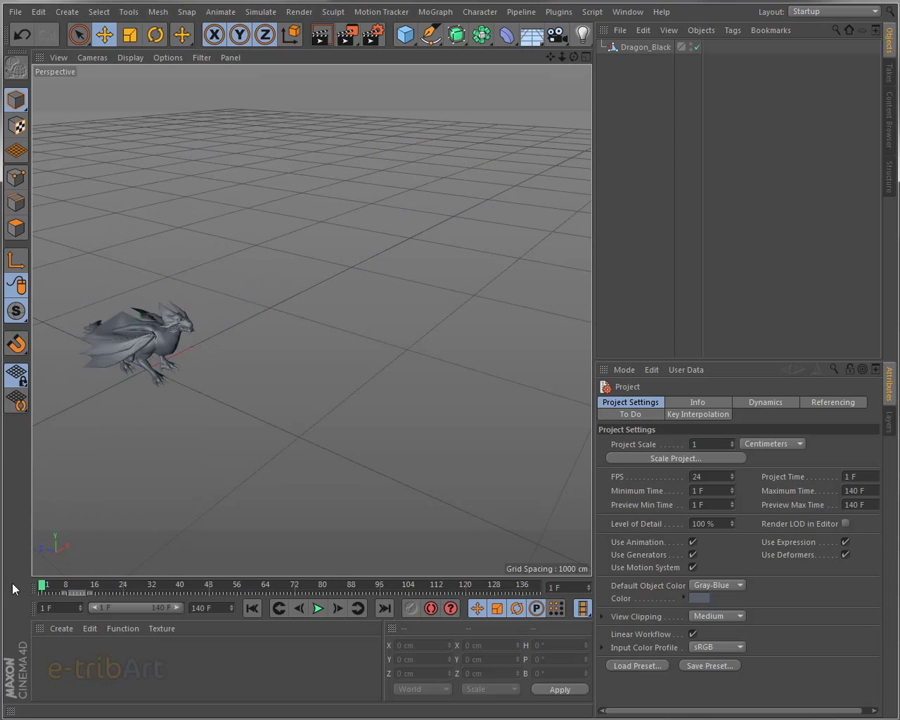
pyautogui.click(130, 342)
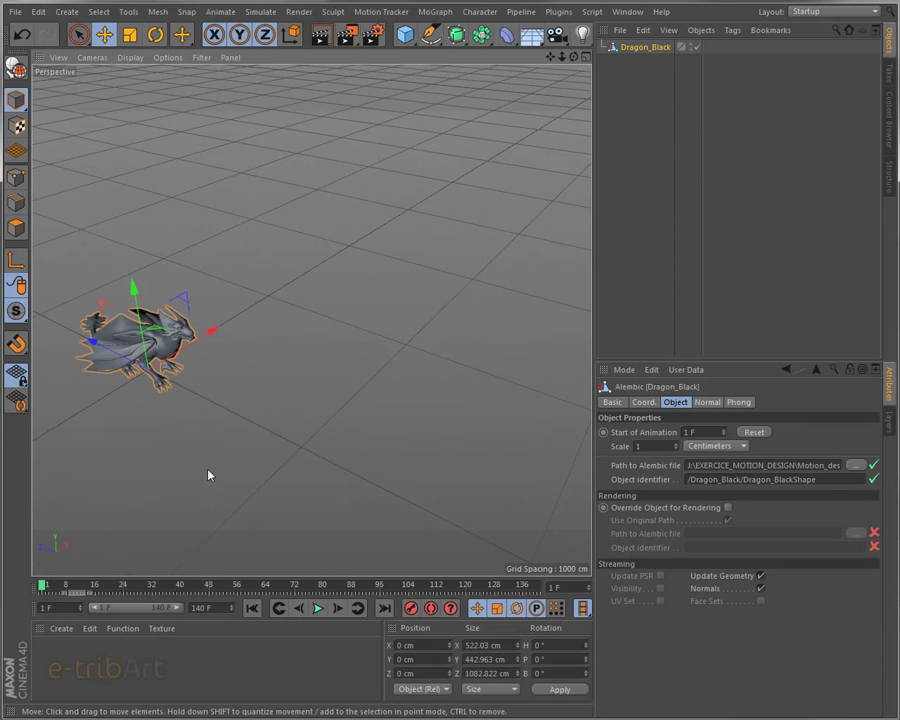
pyautogui.keyDown('alt'); pyautogui.moveTo(207, 472); pyautogui.dragTo(316, 485, button='middle'); pyautogui.keyUp('alt')
pyautogui.moveTo(316, 485)
pyautogui.keyDown('alt'); pyautogui.mouseDown()
pyautogui.moveTo(293, 468)
pyautogui.moveTo(262, 490)
pyautogui.mouseUp(); pyautogui.keyUp('alt')
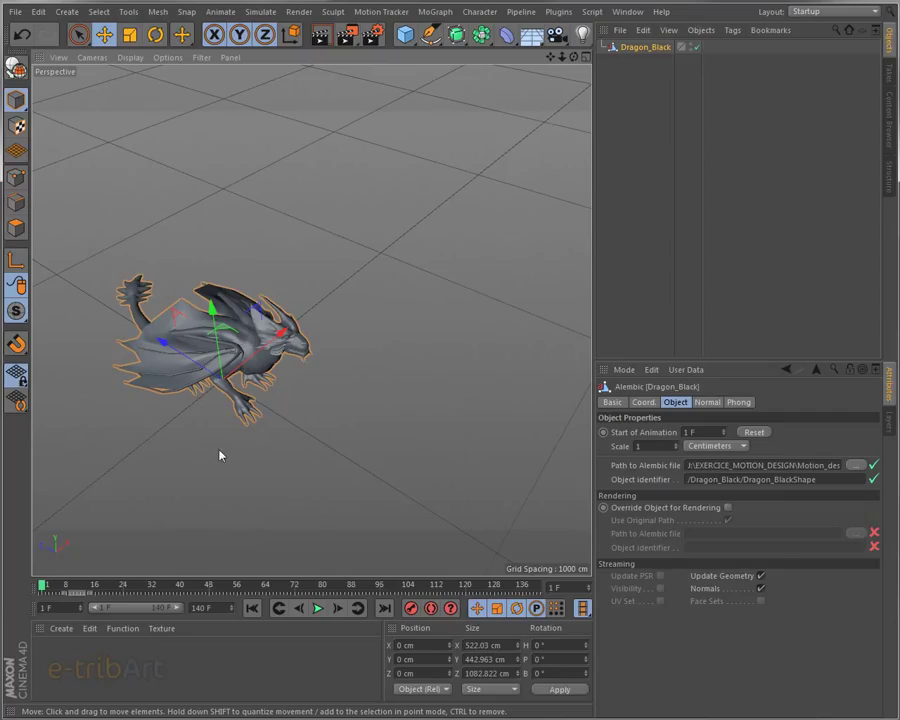